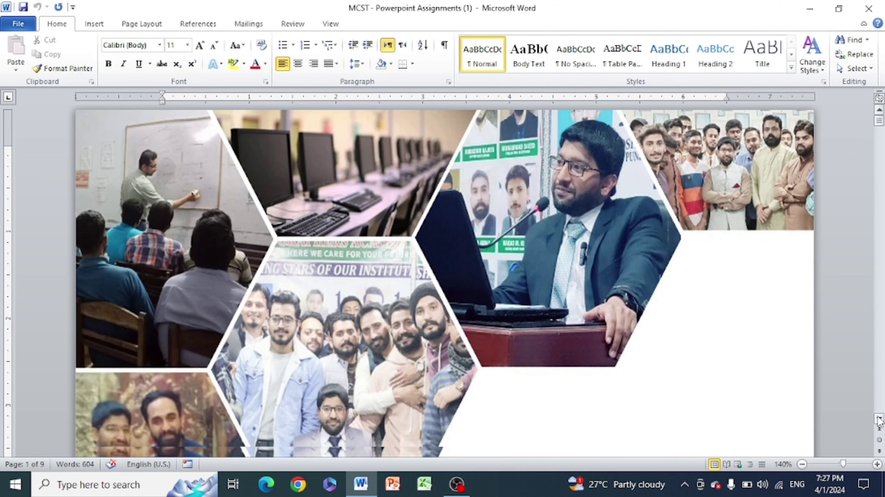
Scroll past the college pages to the ASSIGNMENT NO. 01 task list
scroll(878, 420, down, 2)
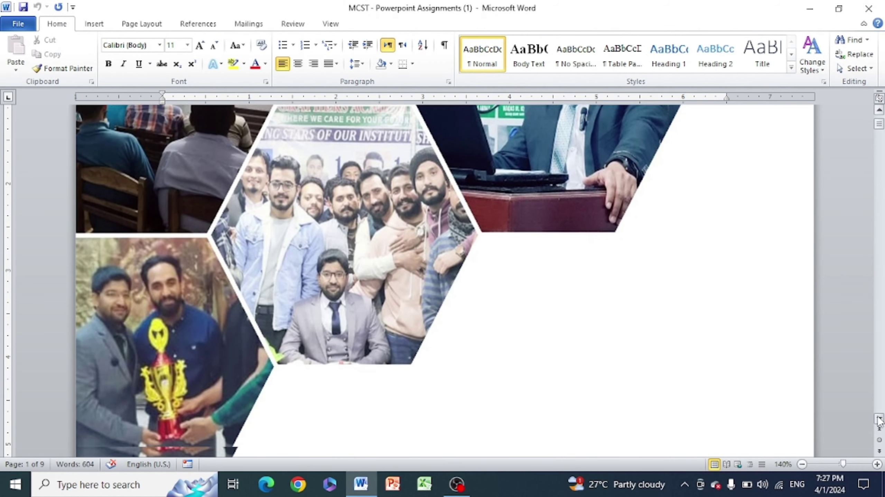
scroll(879, 420, down, 2)
scroll(878, 420, down, 3)
scroll(879, 419, down, 3)
scroll(879, 419, down, 3)
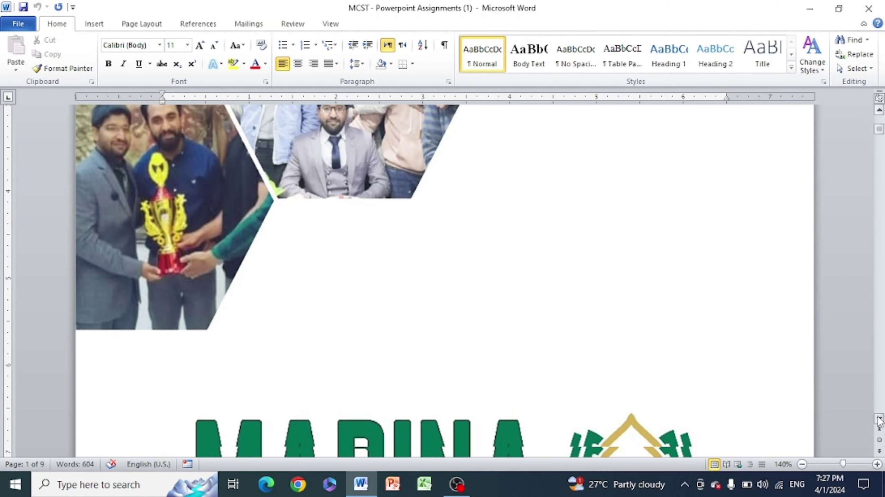
scroll(878, 419, down, 2)
scroll(879, 420, down, 2)
scroll(878, 420, down, 1)
scroll(879, 419, down, 2)
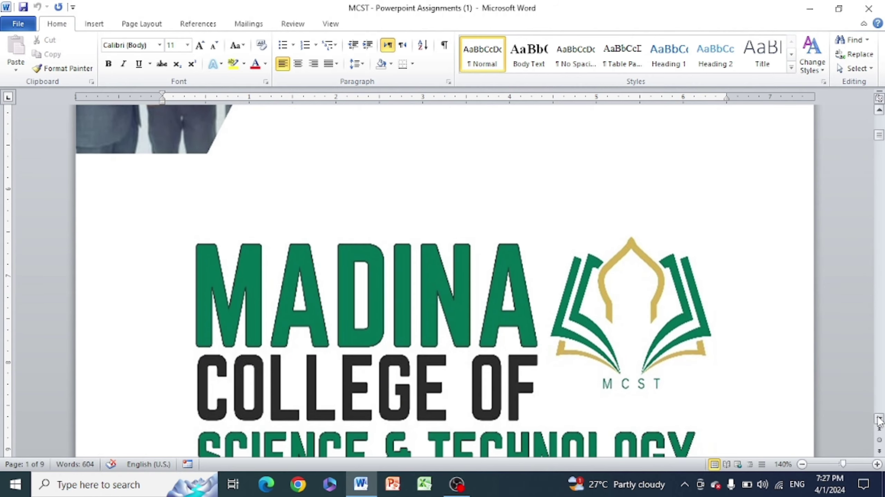
scroll(878, 420, down, 1)
scroll(878, 419, down, 1)
scroll(878, 420, down, 2)
scroll(879, 419, down, 2)
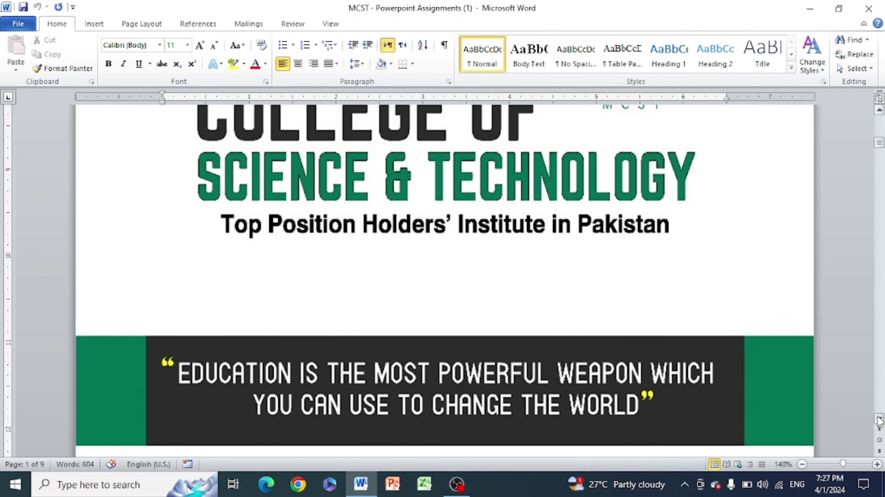
scroll(879, 420, down, 2)
scroll(878, 420, down, 3)
scroll(878, 420, down, 2)
scroll(879, 419, down, 2)
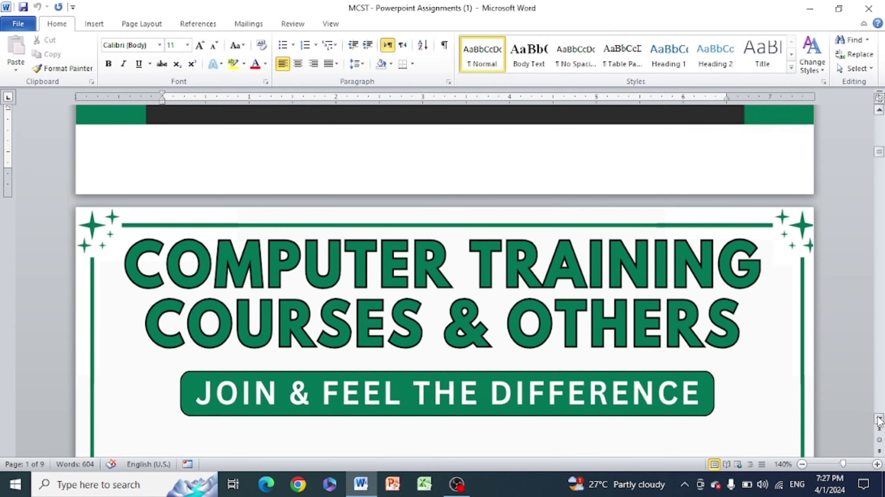
scroll(878, 419, down, 2)
scroll(878, 419, down, 1)
scroll(879, 419, down, 1)
scroll(879, 420, down, 1)
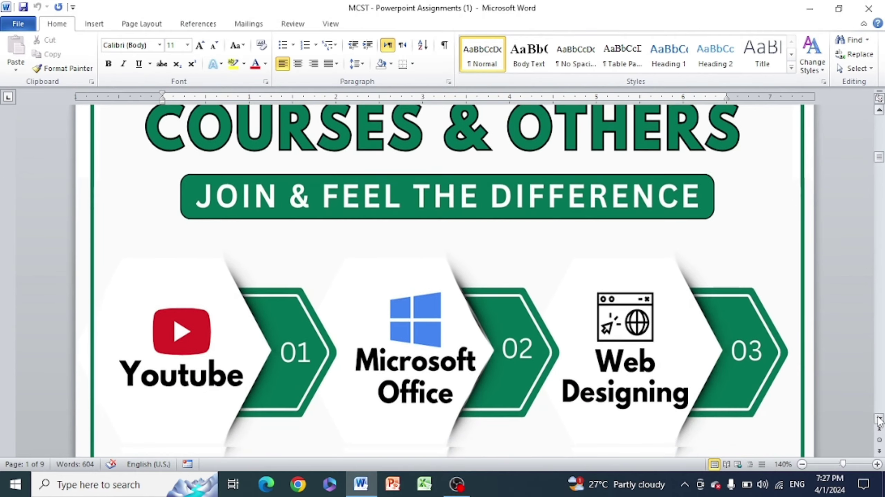
scroll(878, 419, down, 1)
scroll(878, 419, down, 1)
scroll(879, 419, down, 1)
scroll(878, 420, down, 1)
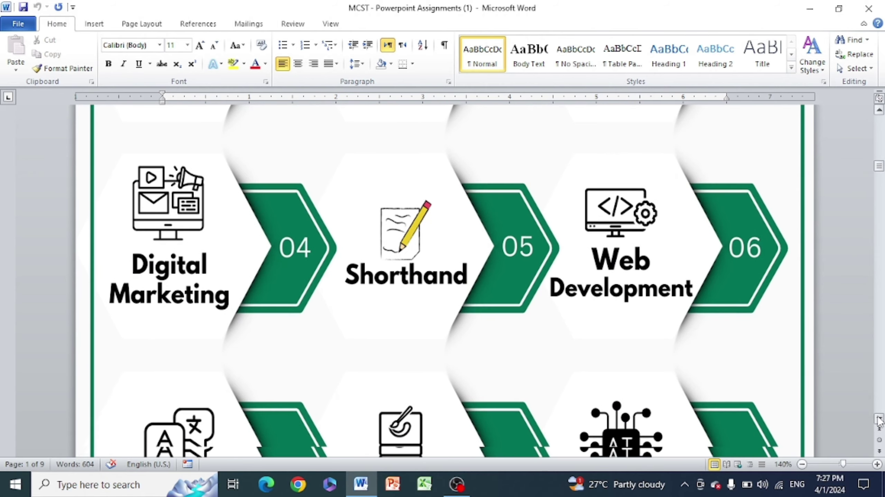
scroll(879, 421, down, 2)
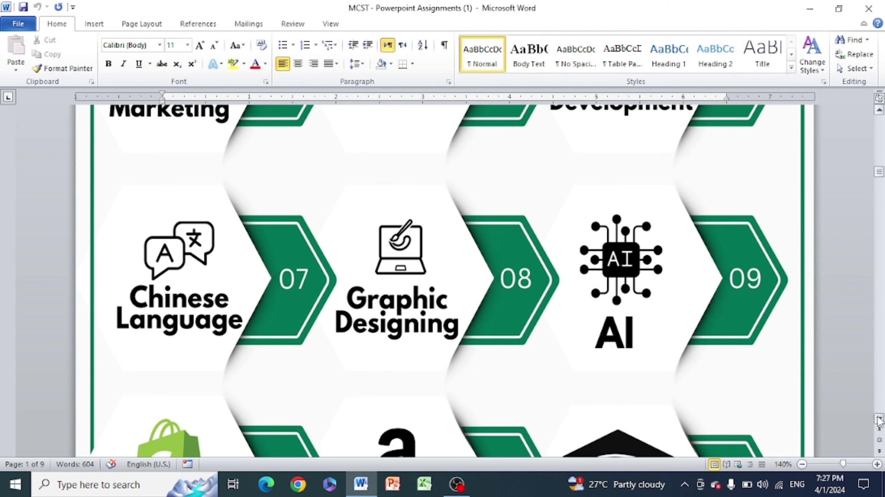
scroll(878, 420, down, 2)
scroll(878, 420, down, 2)
scroll(878, 420, down, 2)
scroll(879, 420, down, 2)
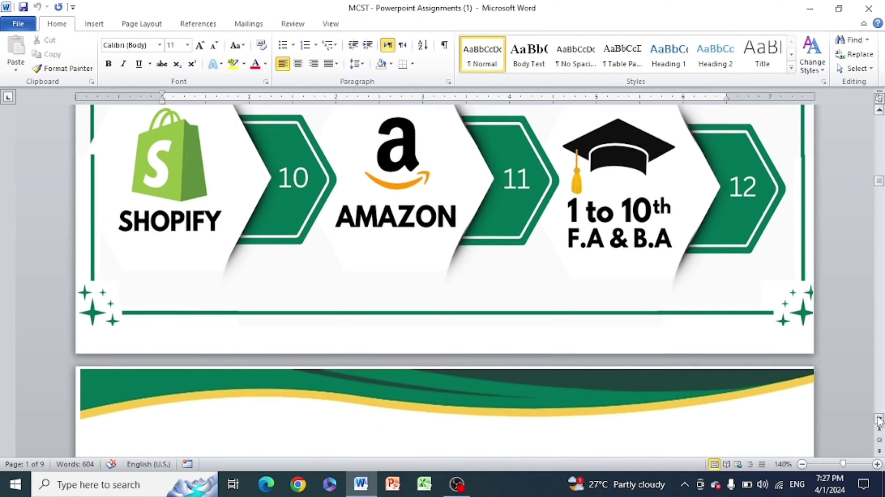
scroll(878, 420, down, 2)
scroll(879, 420, down, 2)
scroll(879, 420, down, 2)
scroll(878, 420, down, 2)
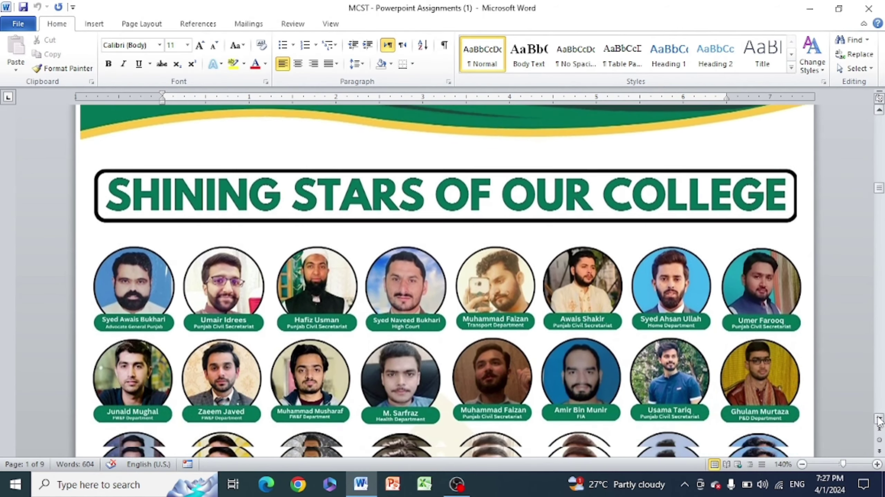
scroll(879, 420, down, 1)
scroll(878, 420, down, 1)
scroll(879, 420, down, 1)
scroll(878, 420, down, 2)
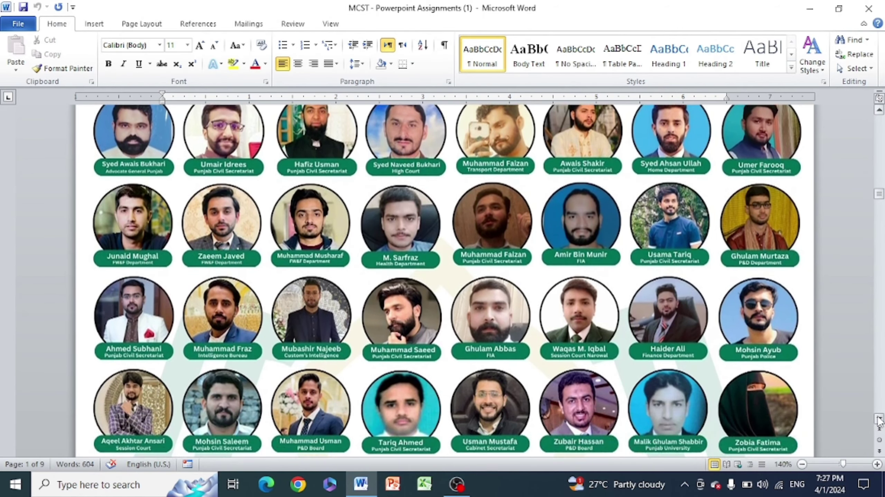
scroll(878, 420, down, 2)
scroll(878, 420, down, 2)
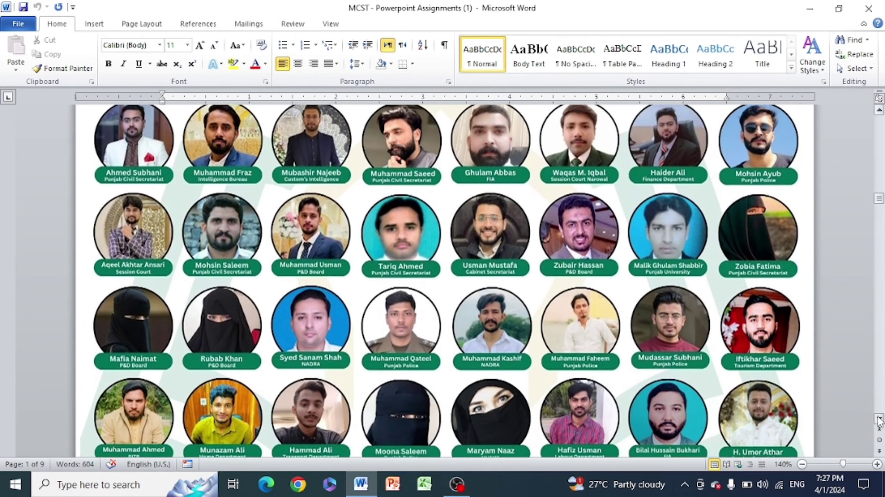
scroll(879, 420, down, 1)
scroll(878, 421, down, 1)
scroll(879, 420, down, 1)
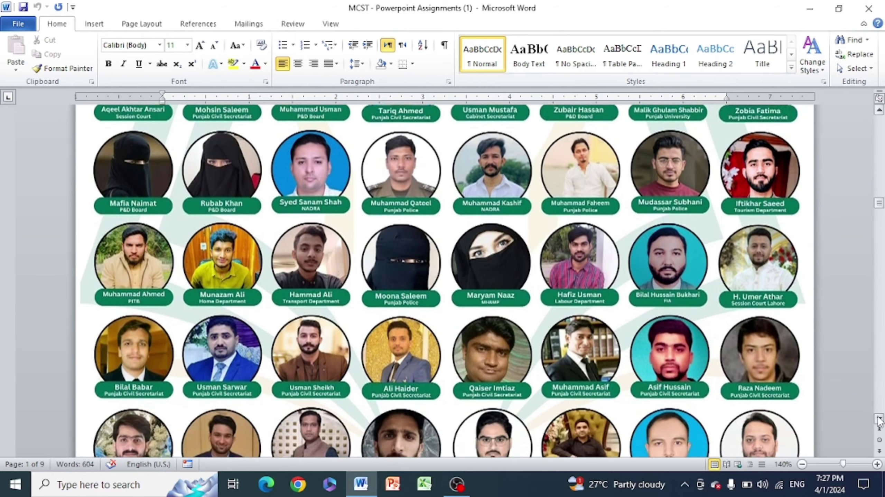
scroll(879, 421, down, 2)
scroll(878, 420, down, 1)
scroll(879, 420, down, 2)
scroll(878, 420, down, 2)
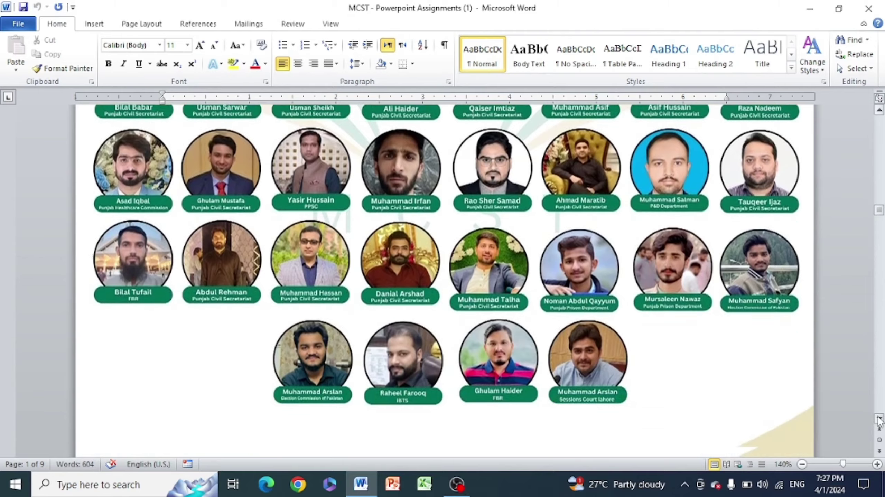
scroll(878, 421, down, 2)
scroll(878, 420, down, 2)
scroll(878, 420, down, 2)
scroll(879, 420, down, 2)
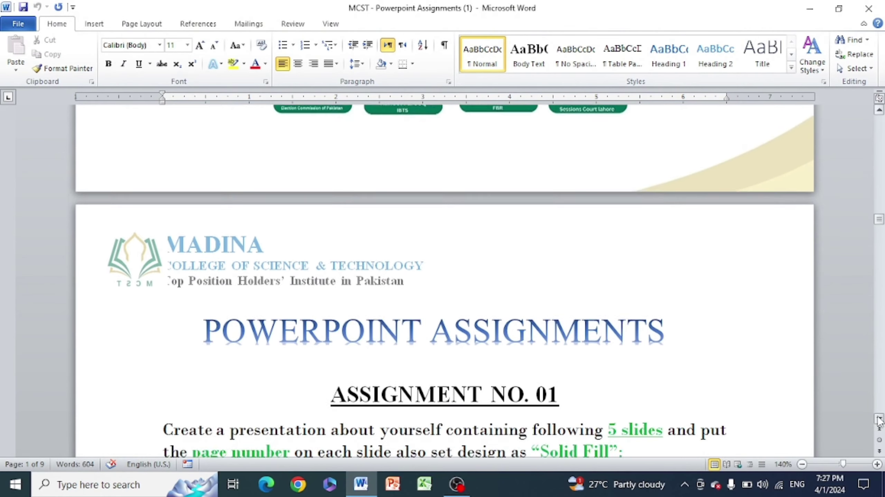
scroll(879, 420, down, 2)
scroll(878, 420, down, 2)
scroll(878, 420, down, 2)
scroll(879, 420, down, 1)
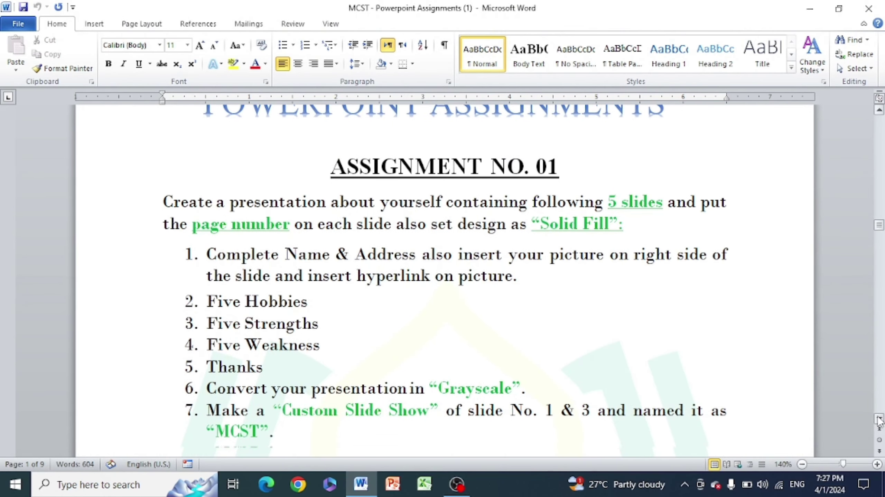
Read the seven-task list, then launch PowerPoint from the taskbar
scroll(878, 420, down, 1)
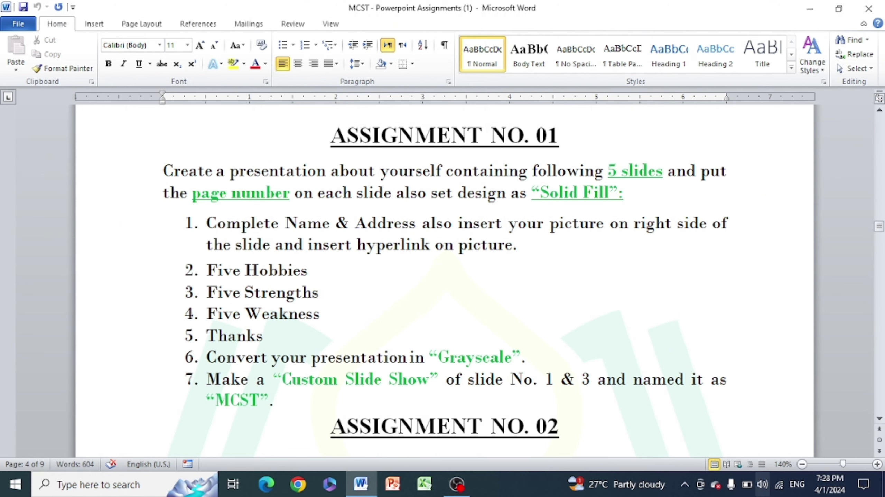
click(393, 484)
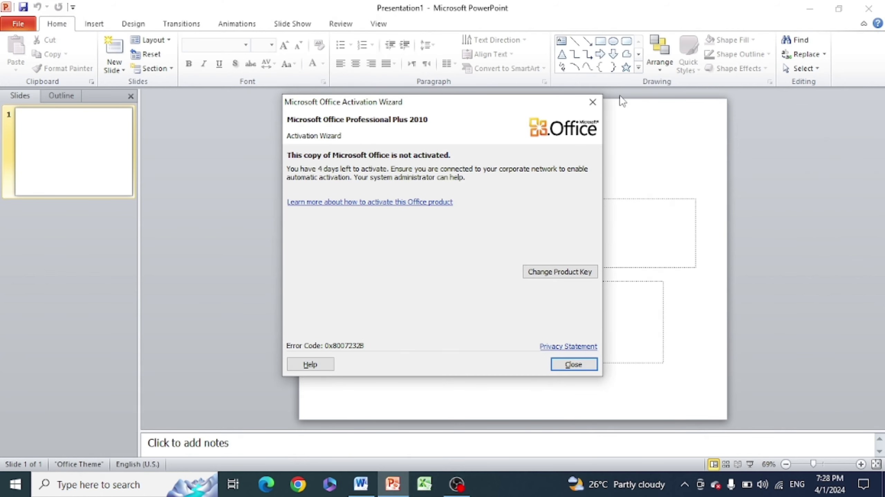
Dismiss the Office Activation Wizard and close slide 1's options untouched
click(593, 103)
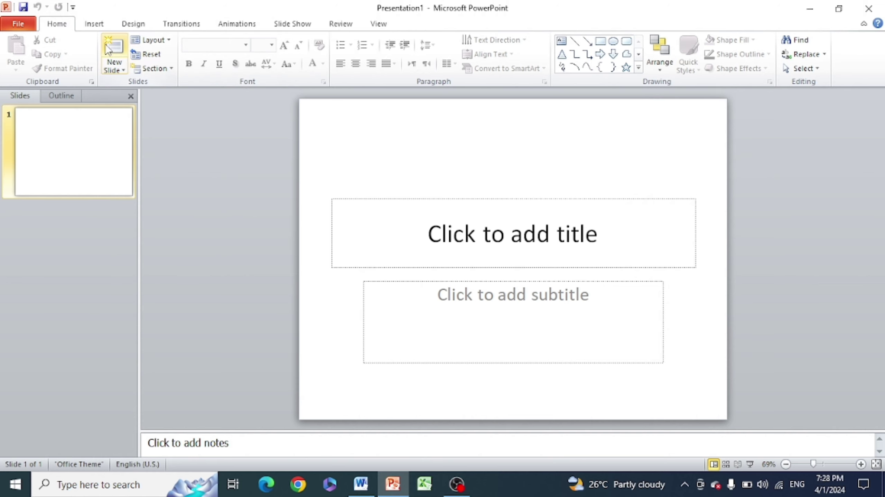
right_click(102, 137)
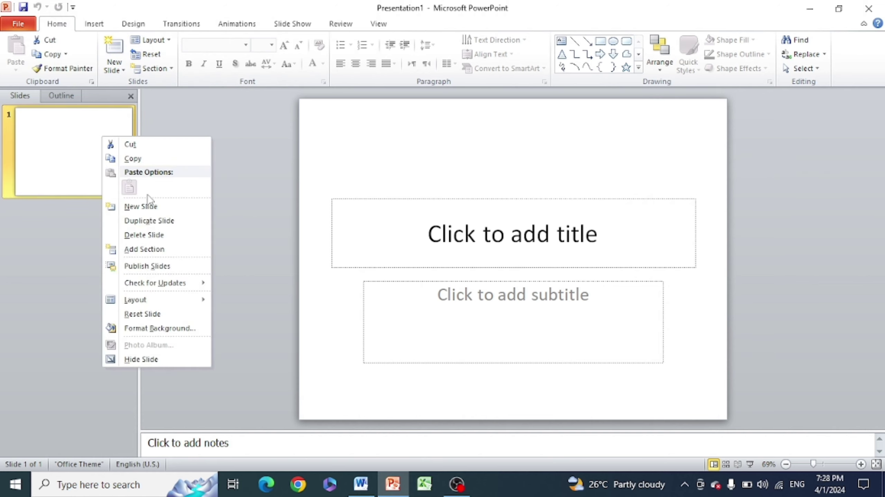
click(230, 170)
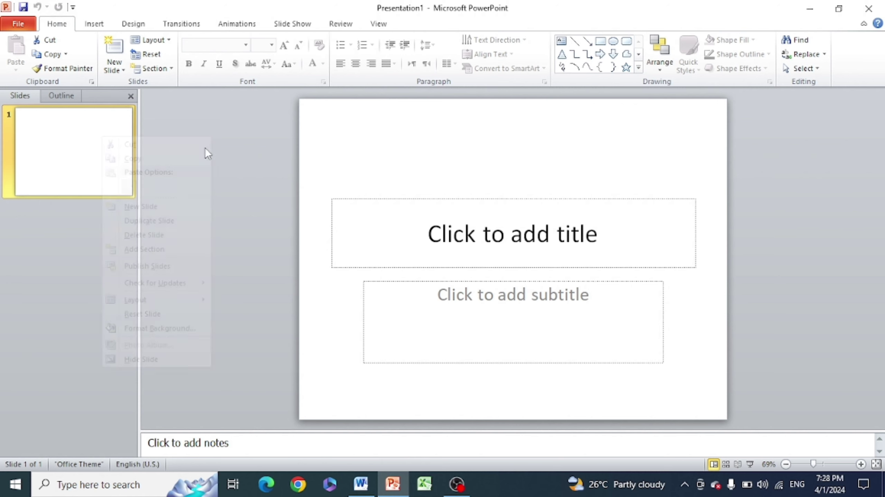
Add four new slides so the presentation has five
click(113, 52)
click(113, 52)
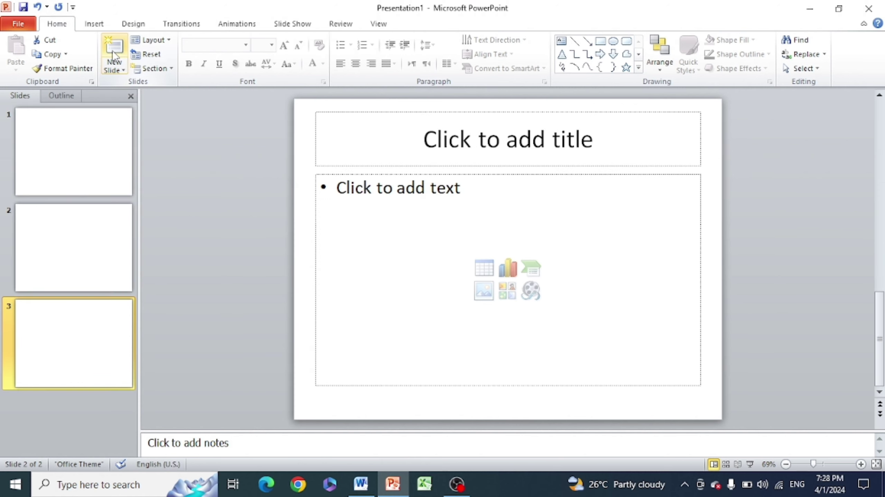
click(113, 52)
click(113, 53)
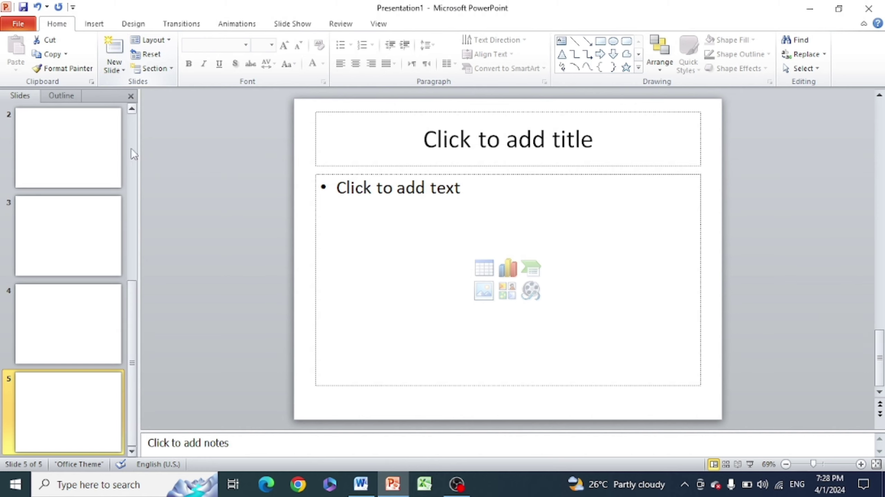
Review slides 1–3, then glance at the Word assignment and come back
click(63, 149)
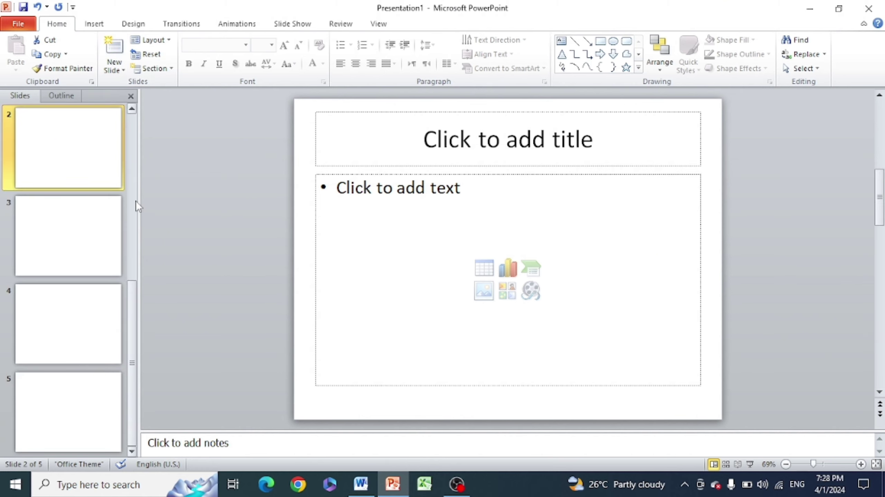
drag(134, 309, 136, 108)
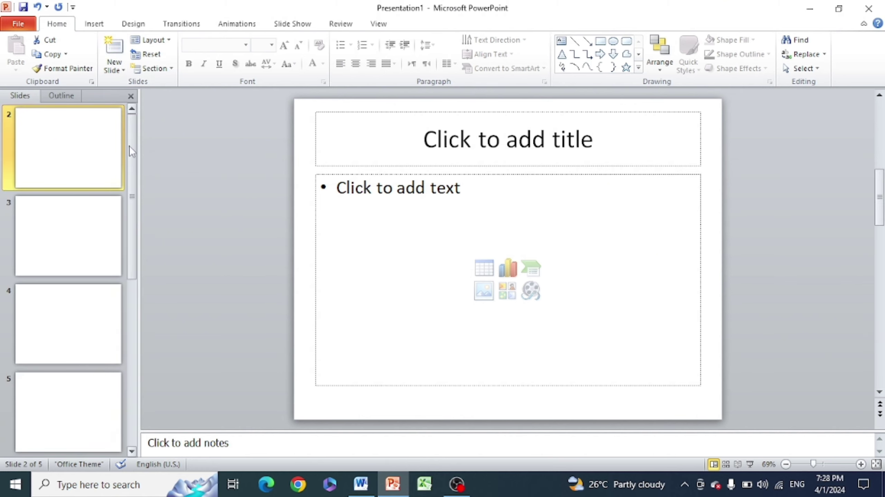
click(79, 148)
click(74, 246)
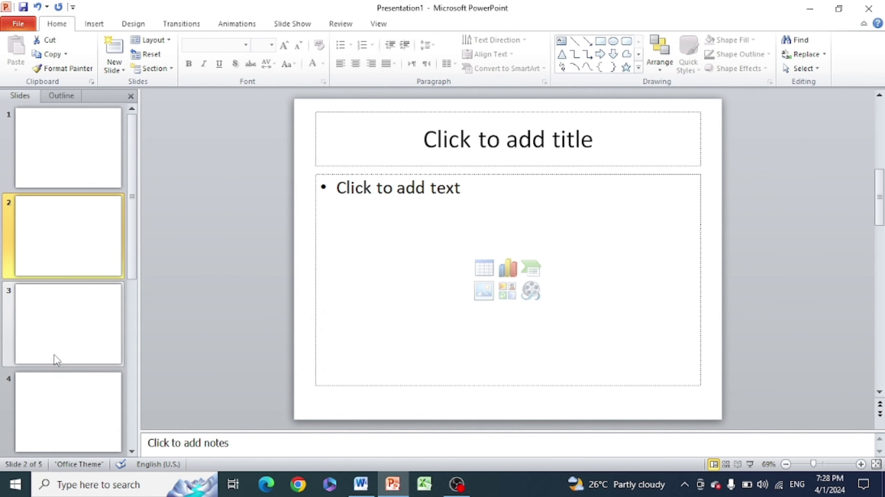
click(56, 348)
click(64, 166)
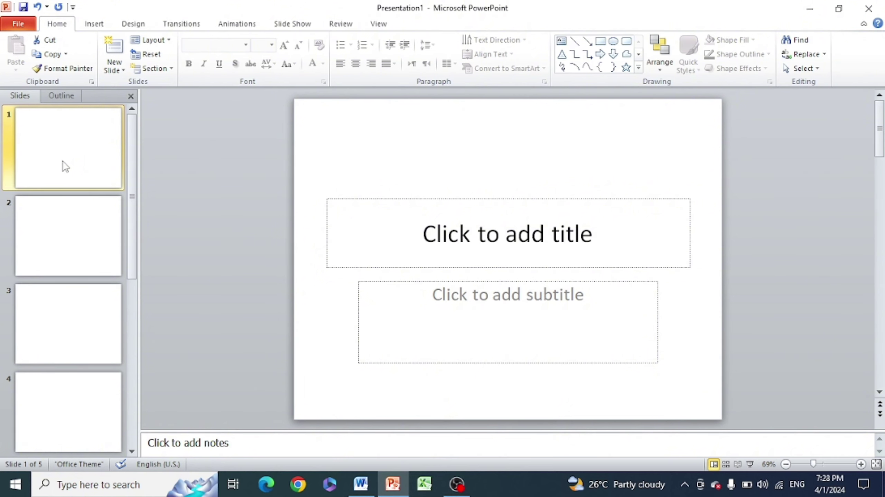
click(361, 484)
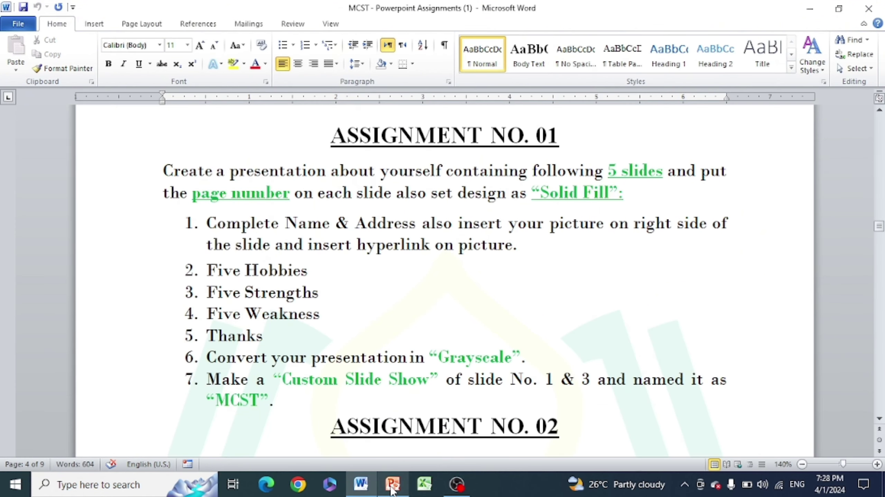
click(392, 485)
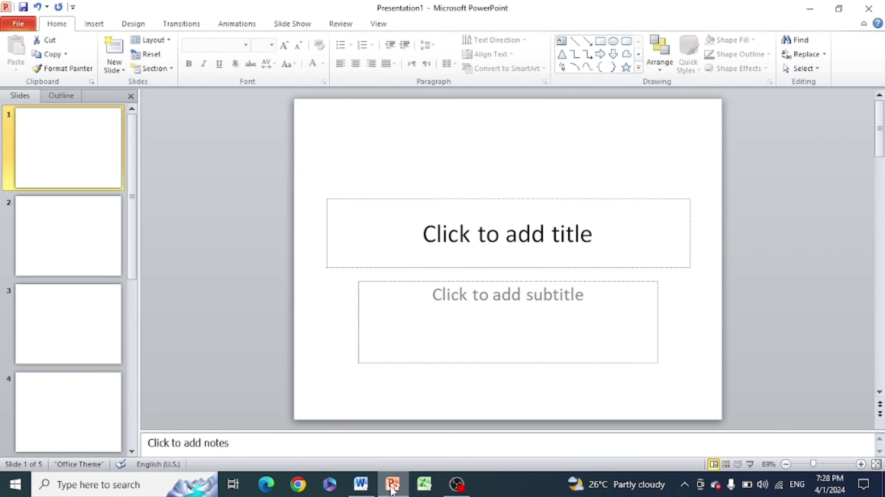
Turn on slide numbers for all slides through Header & Footer
click(107, 27)
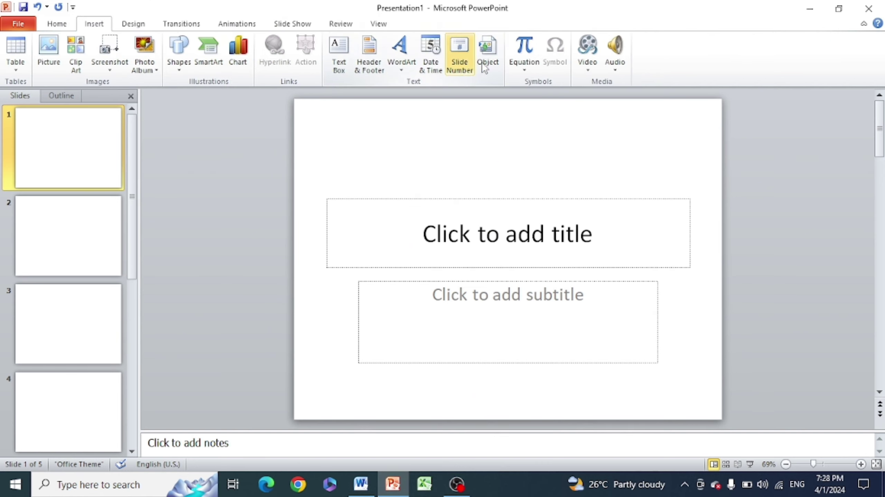
click(464, 55)
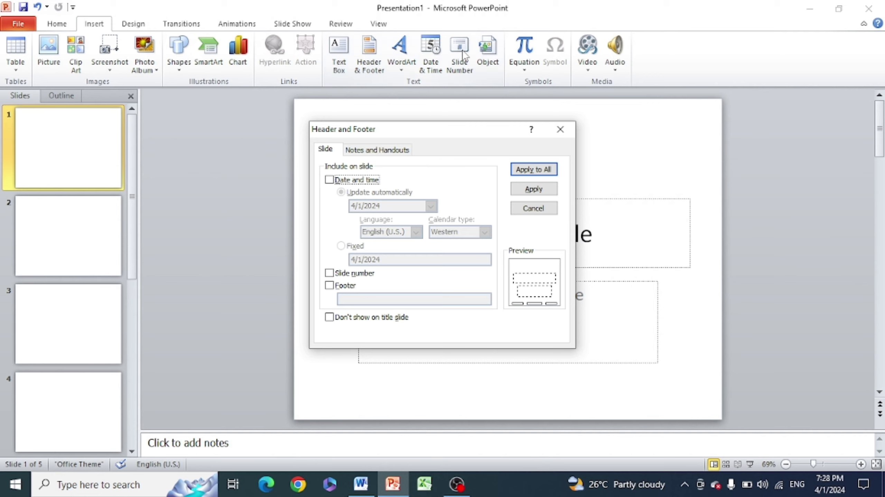
click(330, 274)
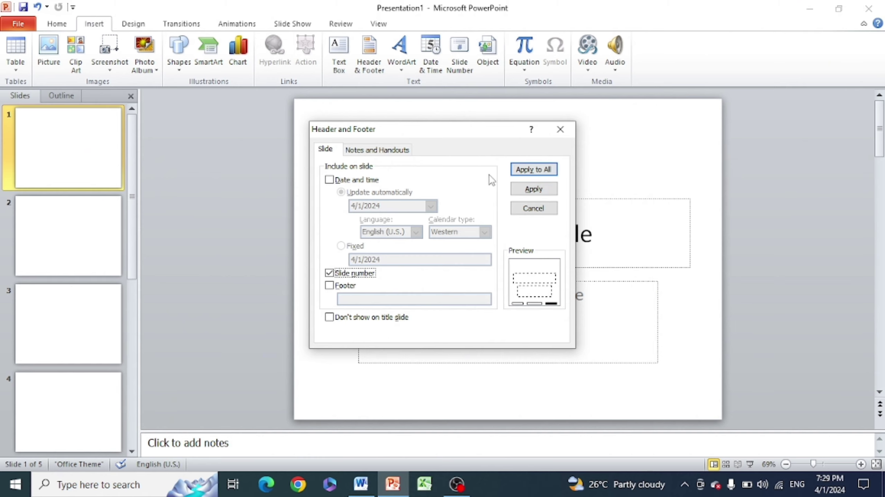
click(530, 170)
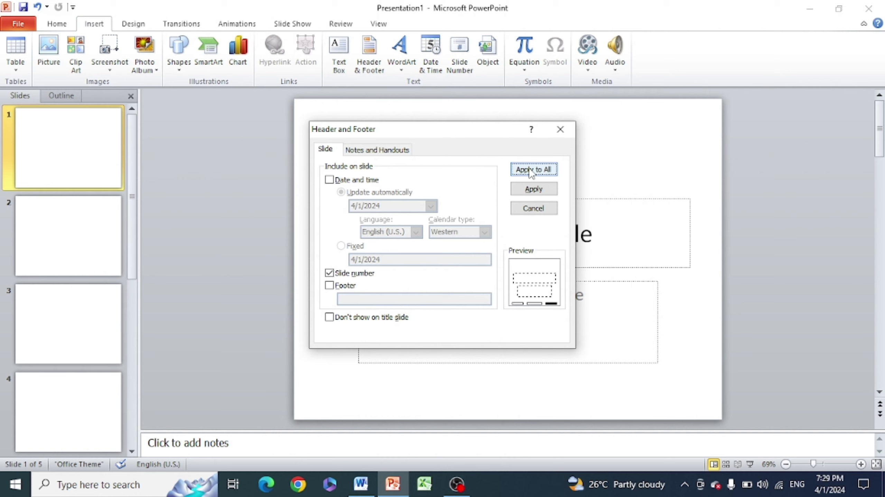
Check the slide number boxes on slides 1–3, then check Word and return
click(693, 414)
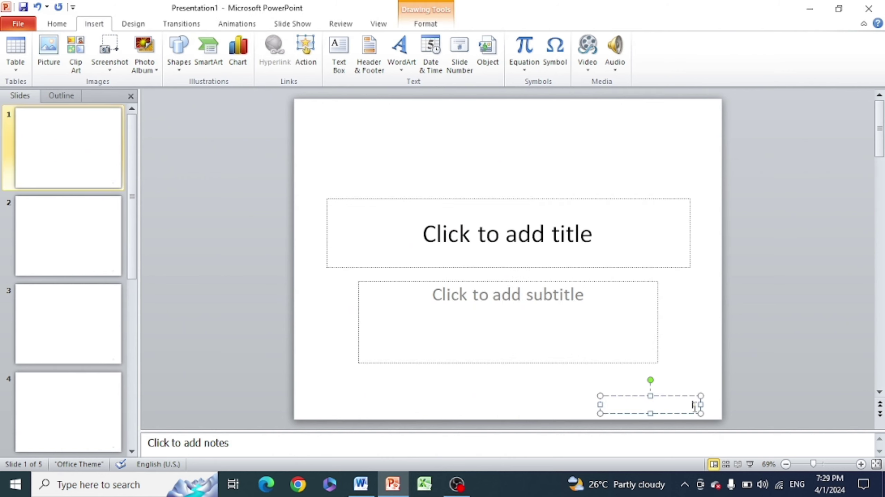
click(688, 381)
click(108, 277)
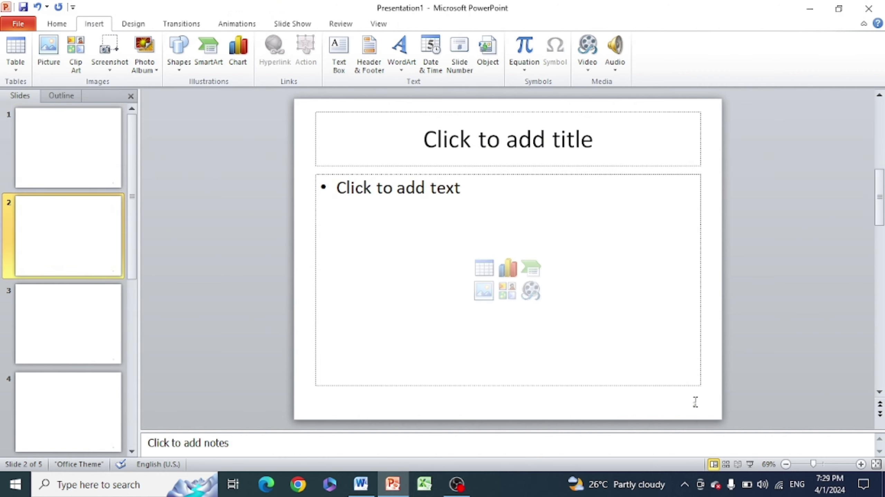
click(694, 404)
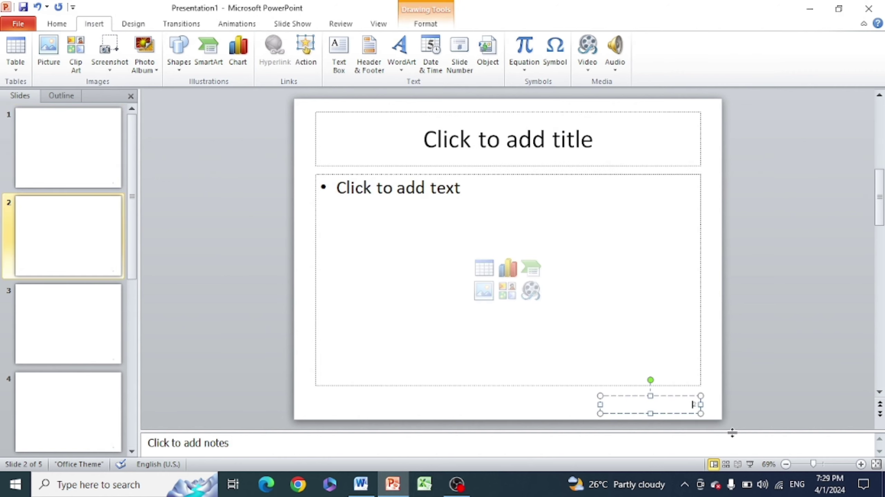
click(105, 357)
click(693, 410)
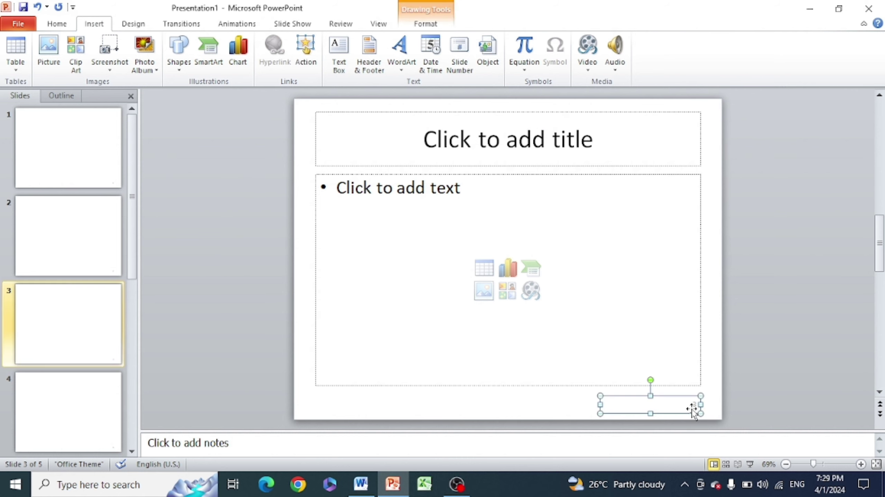
click(79, 161)
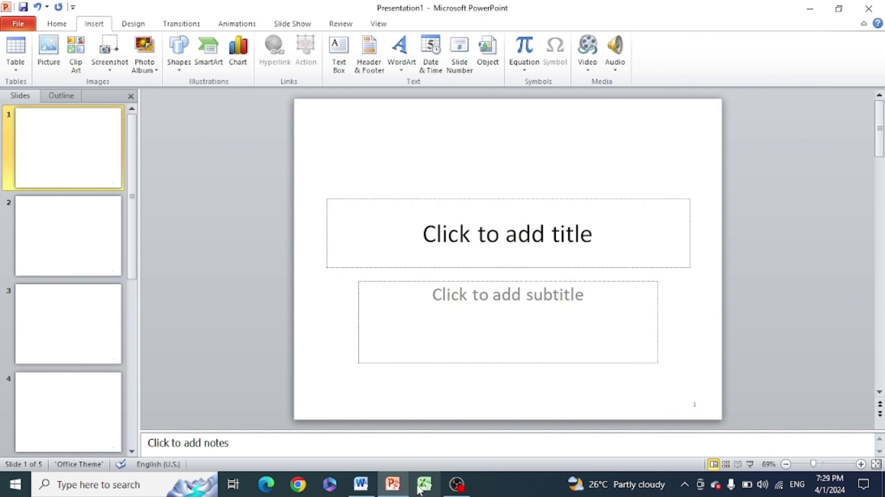
click(397, 488)
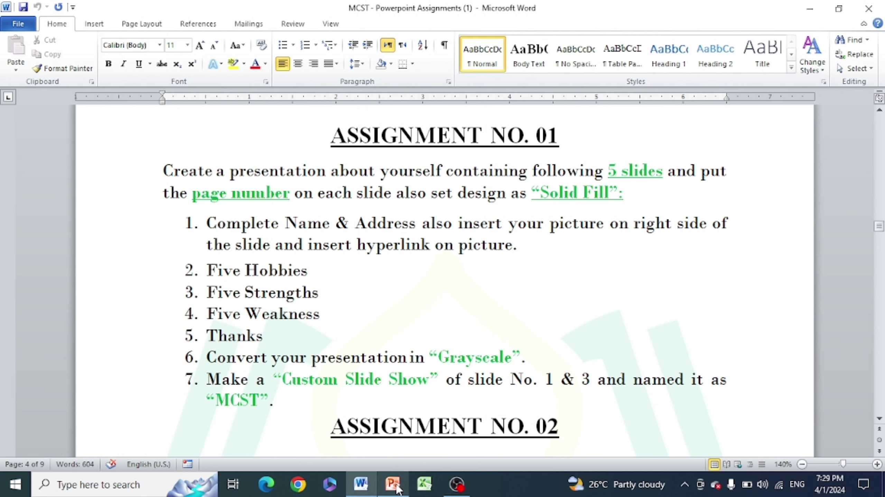
click(397, 488)
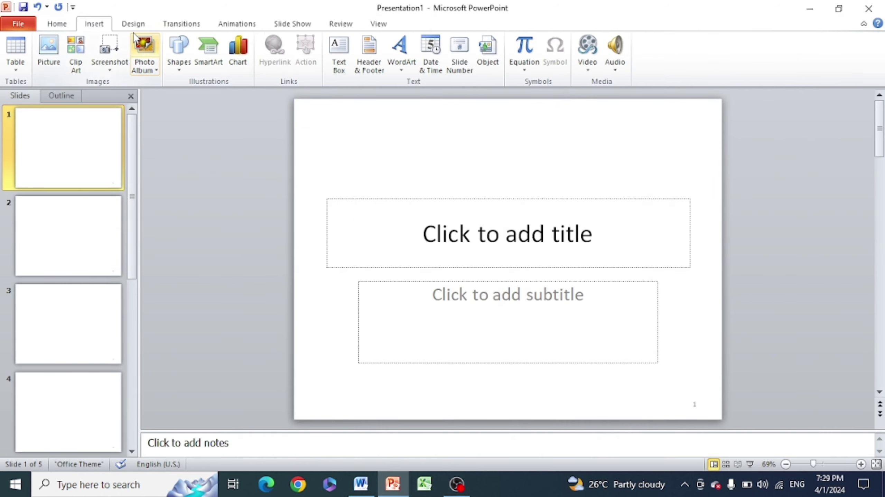
Apply a solid dark-blue background at 49% transparency to all slides
click(134, 24)
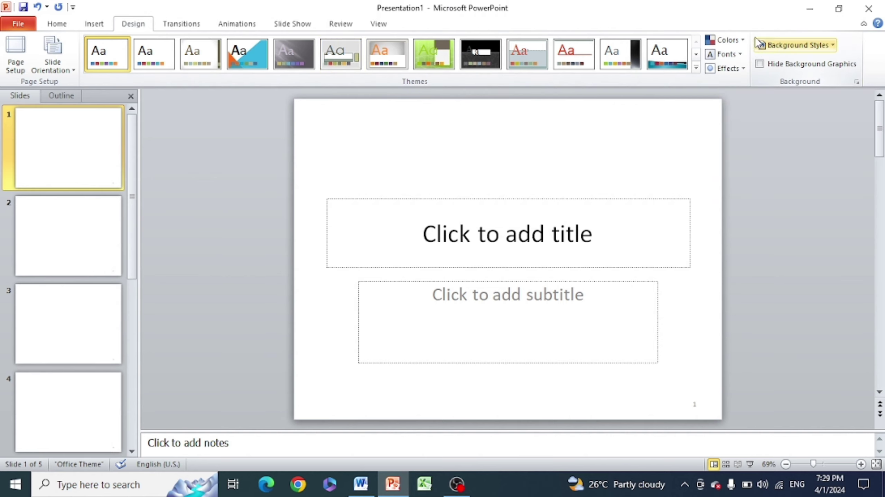
click(857, 82)
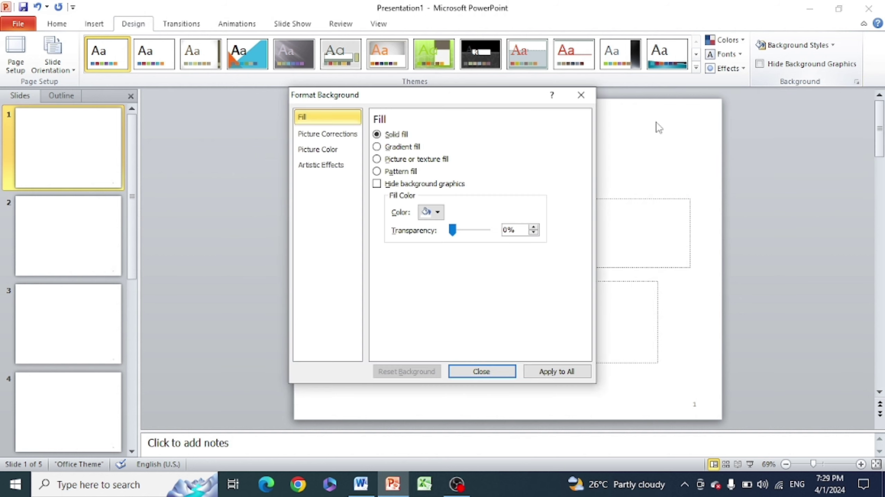
click(398, 150)
click(396, 160)
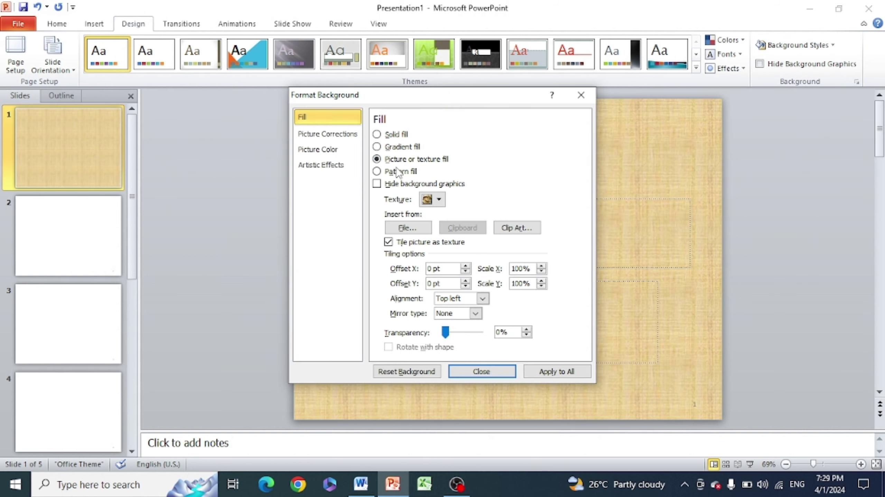
click(399, 171)
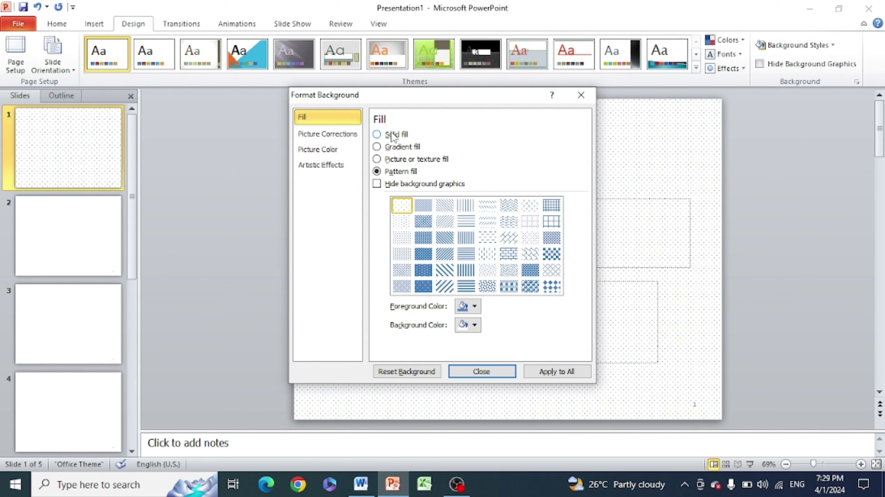
click(377, 136)
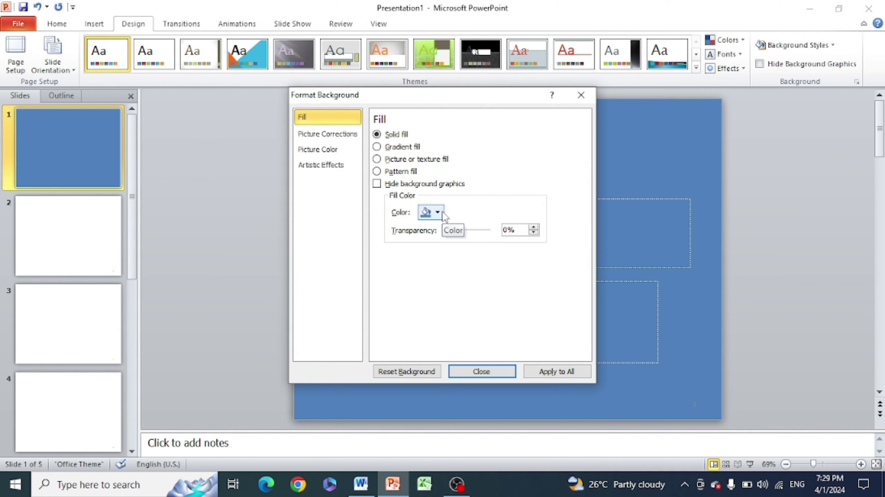
click(442, 213)
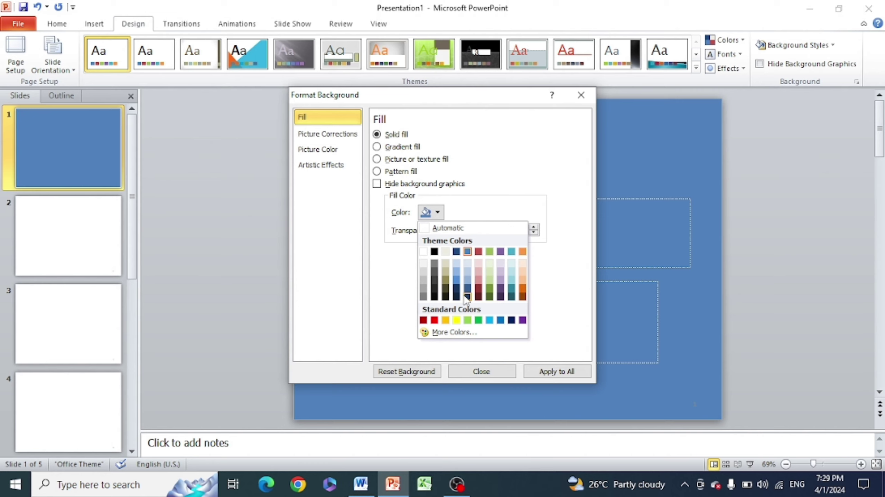
click(457, 252)
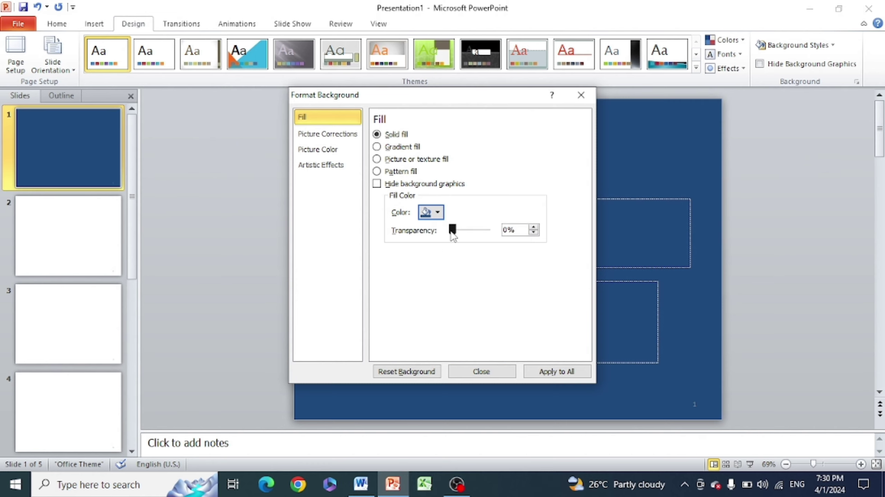
mouse_move(452, 230)
mouse_down()
mouse_move(465, 230)
mouse_move(443, 233)
mouse_up()
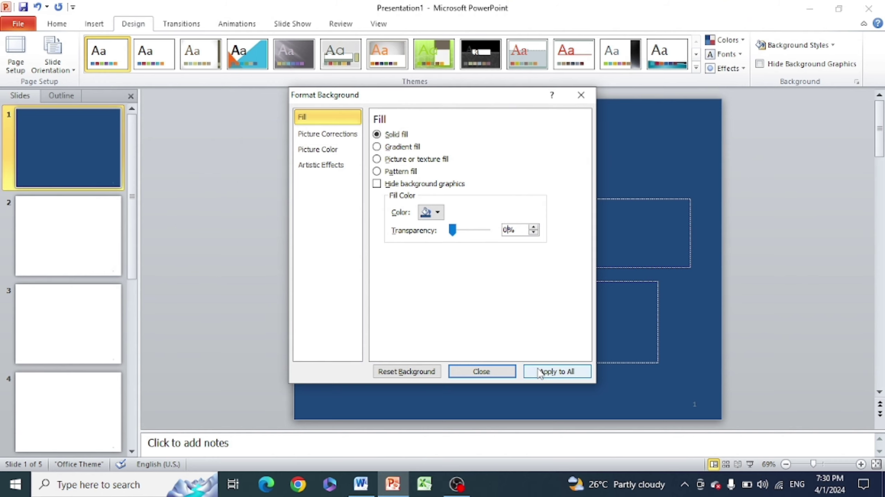
click(554, 375)
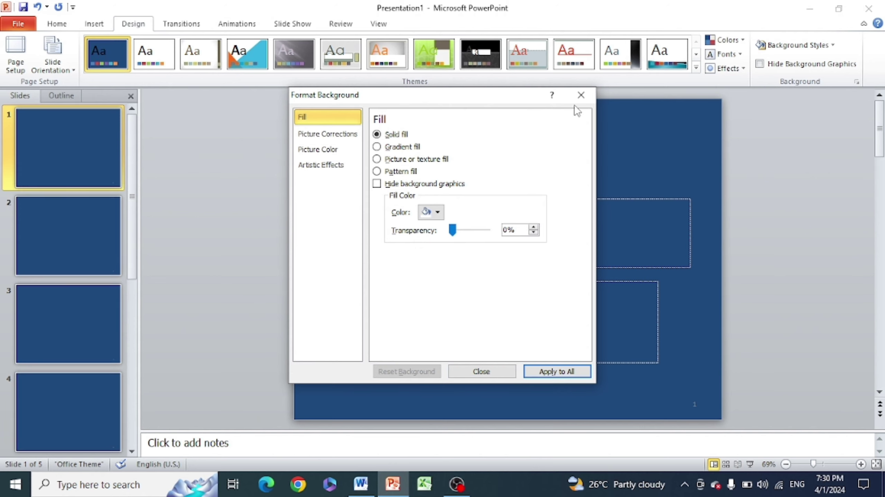
click(579, 96)
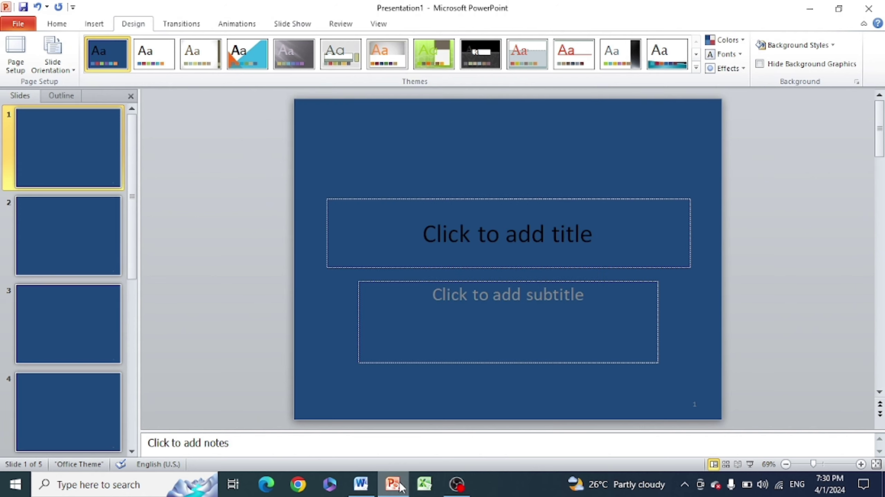
click(361, 485)
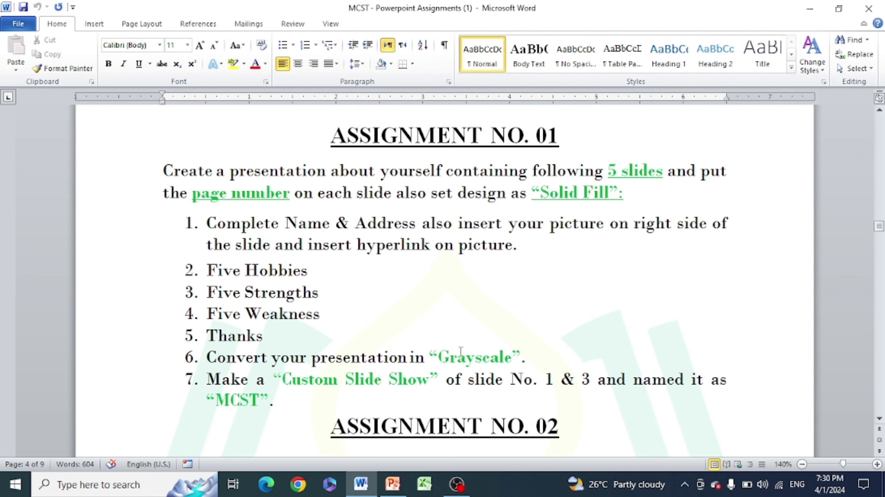
click(809, 8)
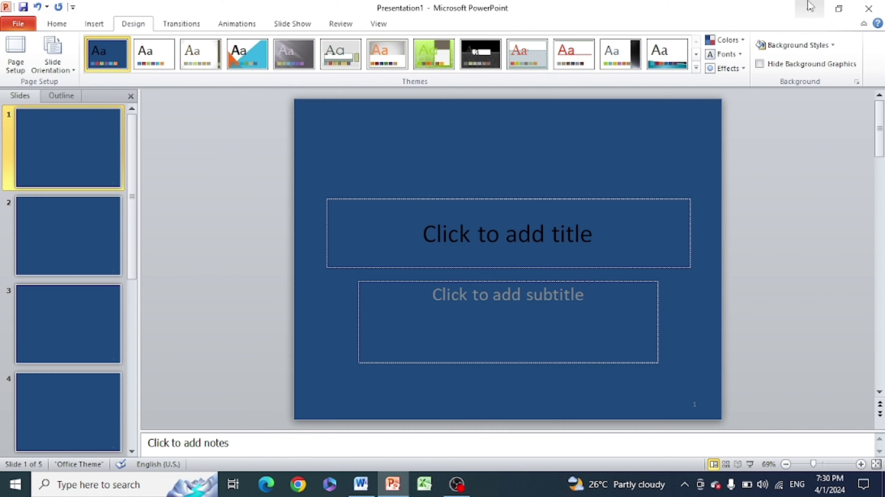
Enter the full name in slide 1's title and the street address in the subtitle
click(451, 214)
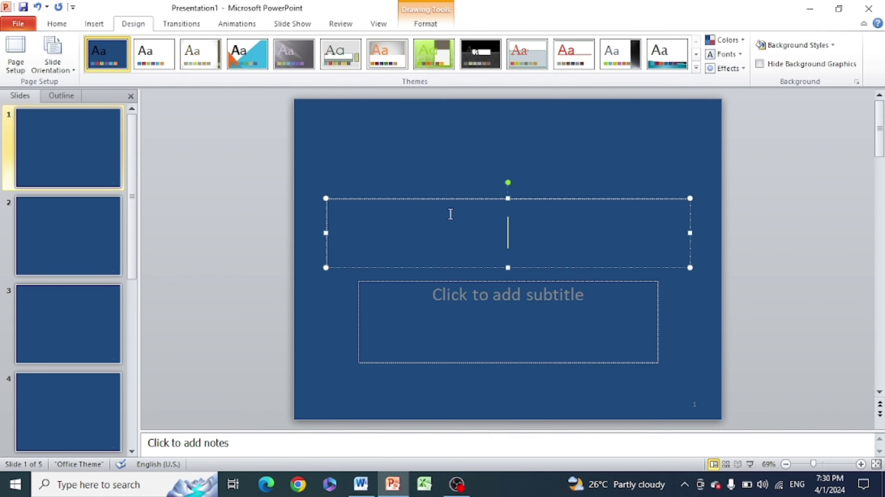
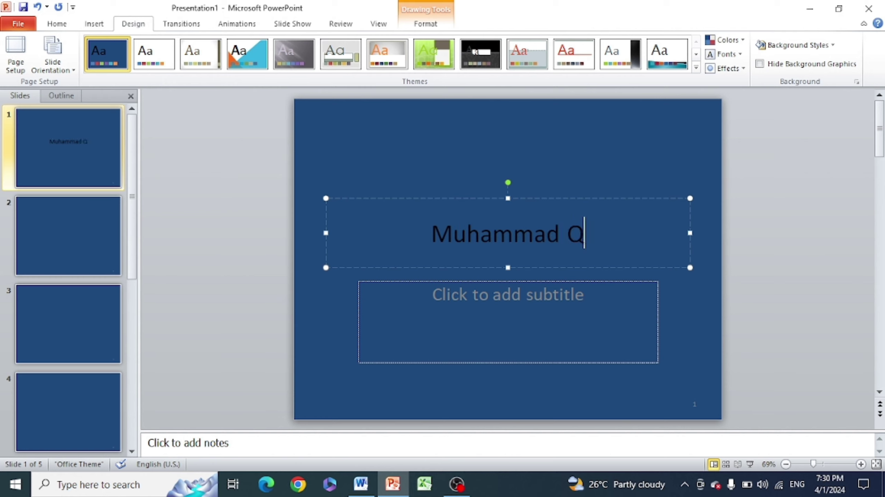
click(474, 299)
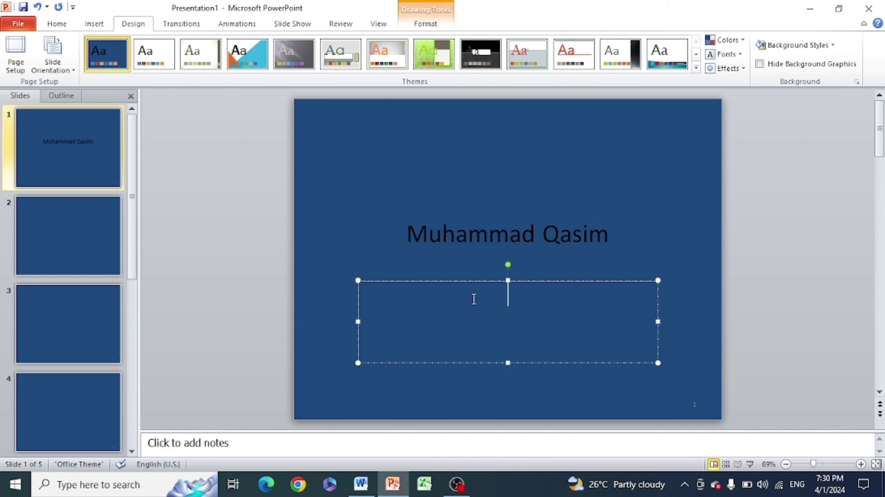
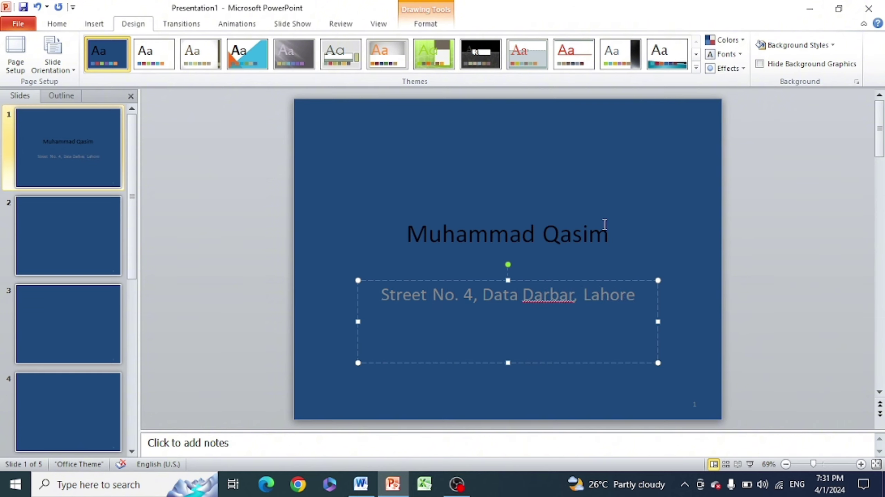
Move the address box up just beneath the name
click(605, 224)
click(568, 286)
drag(544, 281, 543, 253)
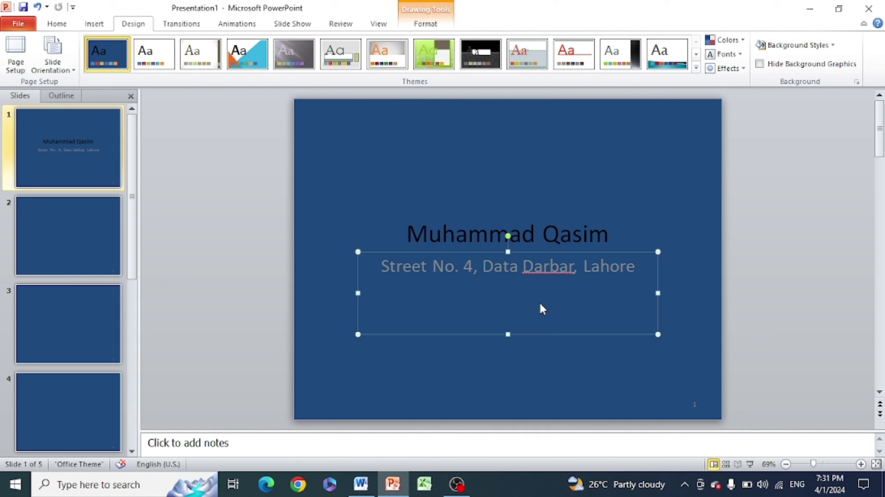
key(Escape)
Colour the address text black, then switch to the Word assignment
click(397, 271)
drag(382, 266, 648, 268)
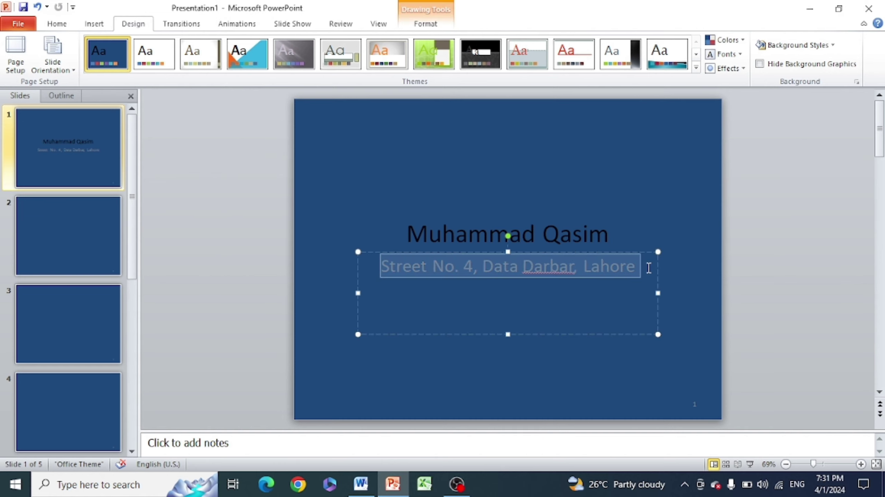
click(56, 24)
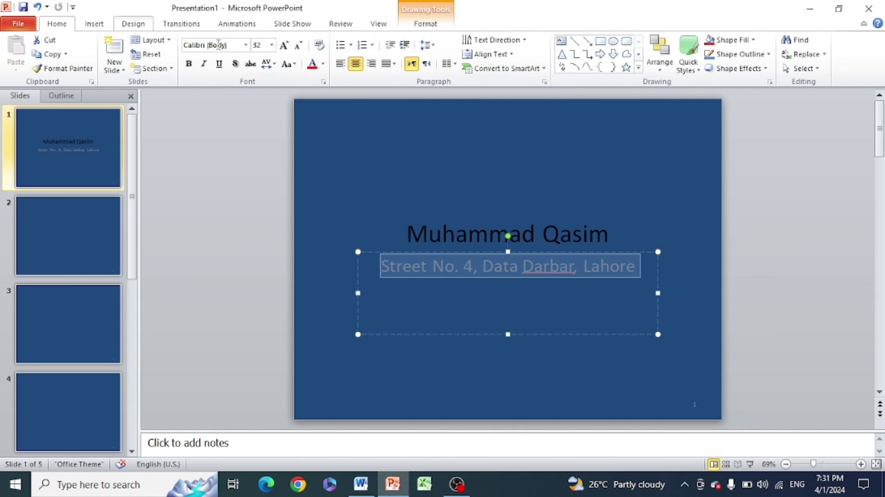
click(323, 64)
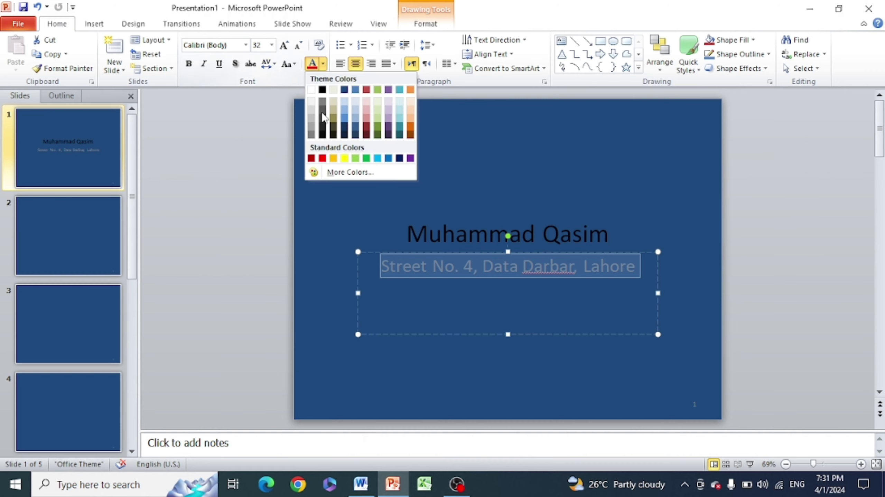
click(323, 90)
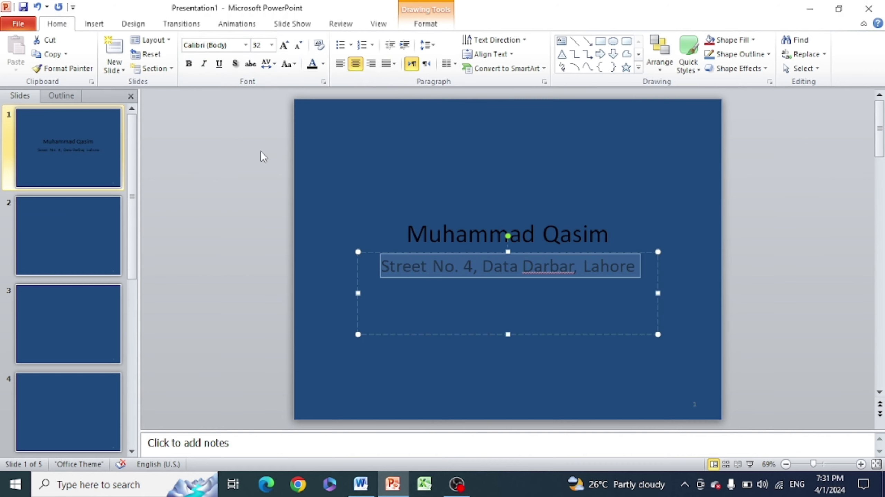
click(311, 159)
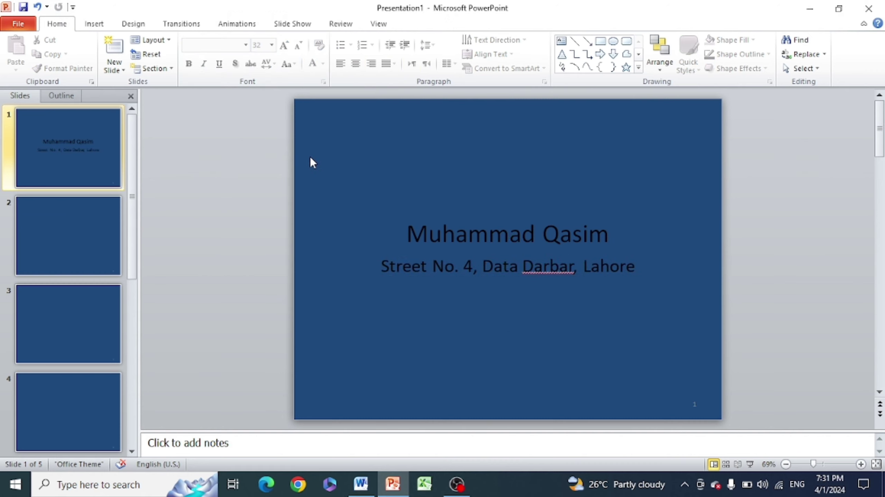
click(361, 486)
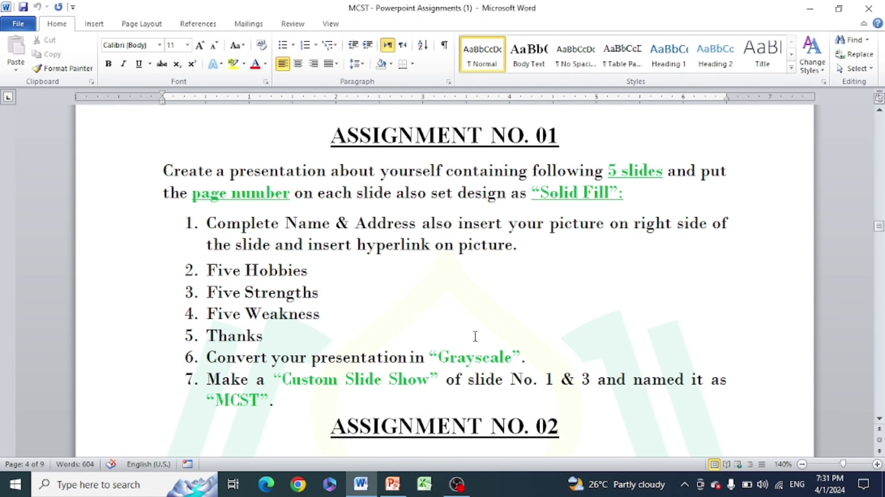
Insert the Logo picture from Desktop > MCST > posters &b logo, shrunk to 2 inches tall
click(393, 484)
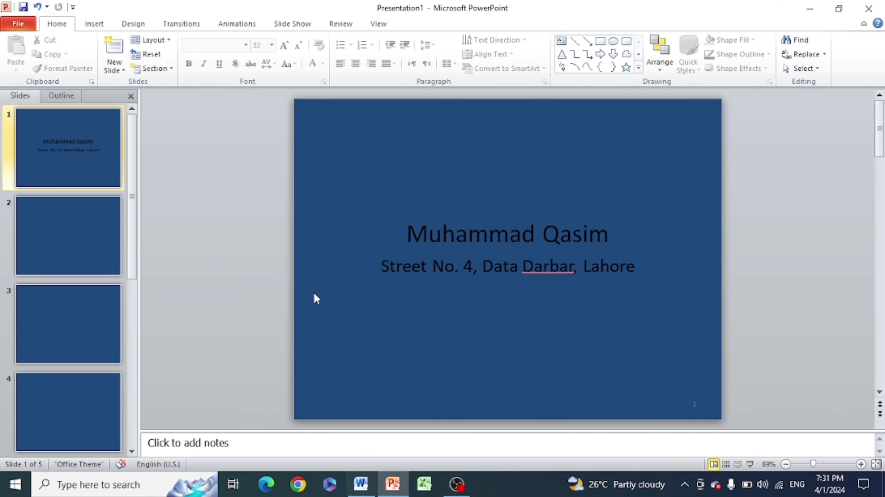
click(94, 24)
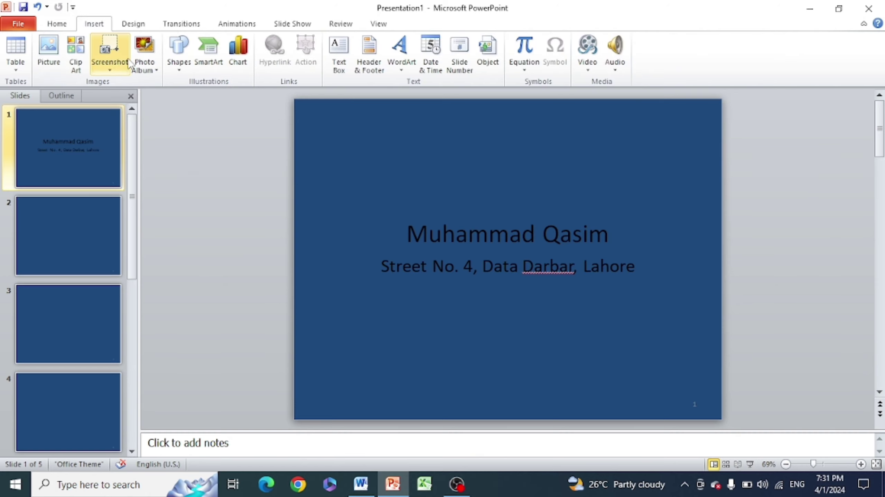
click(49, 52)
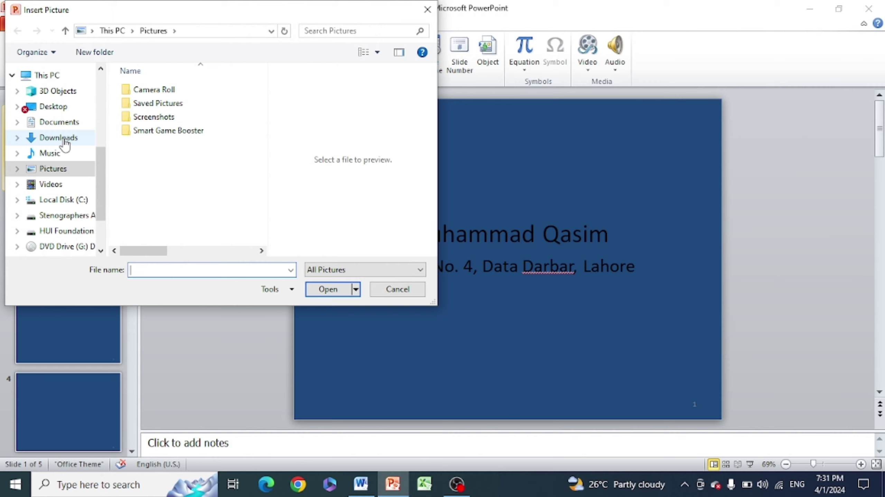
click(53, 107)
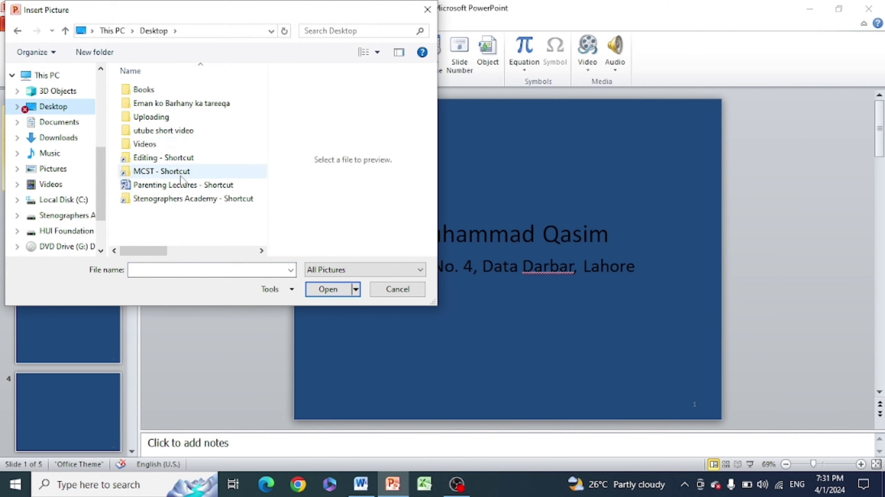
double_click(159, 174)
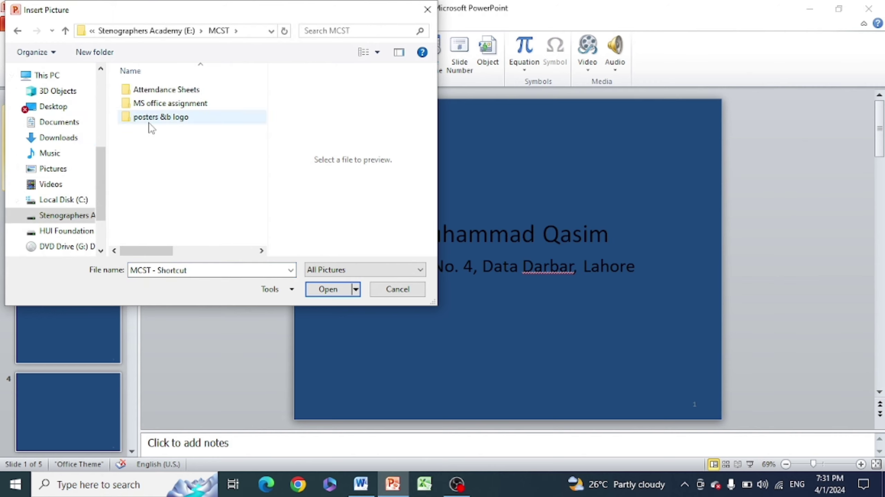
click(150, 122)
double_click(149, 120)
click(153, 178)
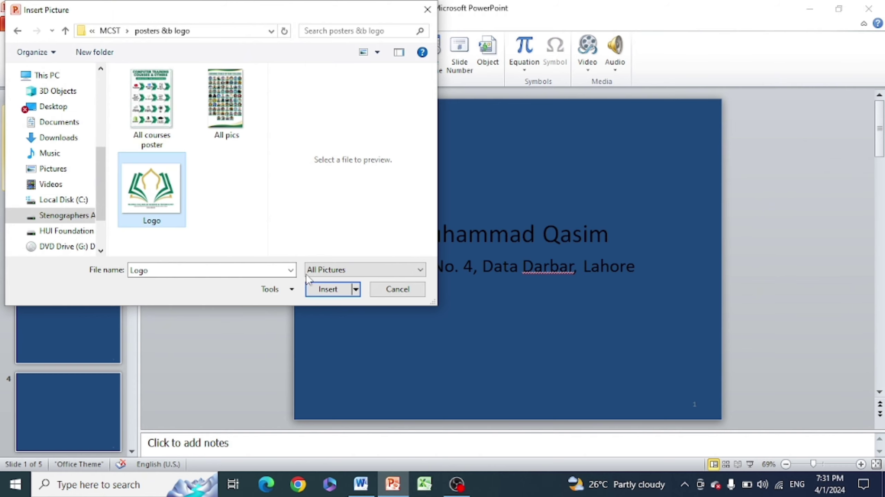
click(330, 290)
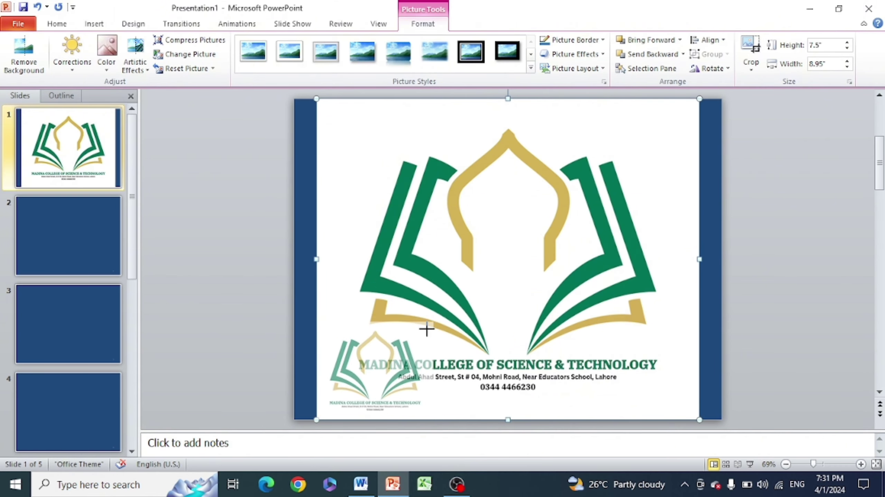
mouse_move(697, 100)
mouse_down()
mouse_move(419, 334)
mouse_move(674, 143)
mouse_up()
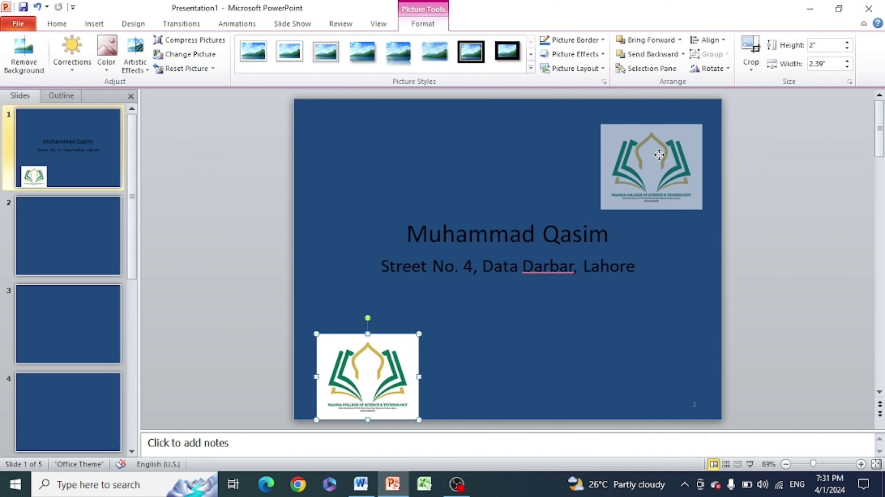
Highlight 'Address also' and 'picture on' in item 1, then open slide 2 in PowerPoint
click(369, 486)
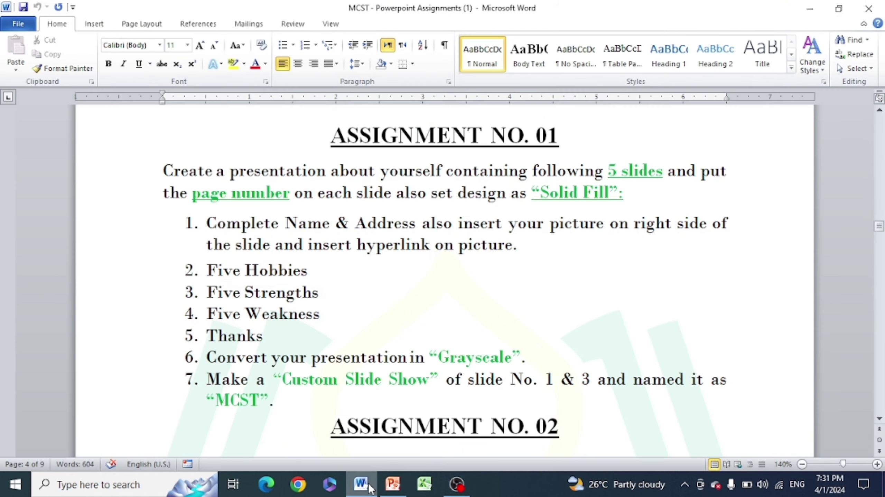
drag(370, 229, 457, 224)
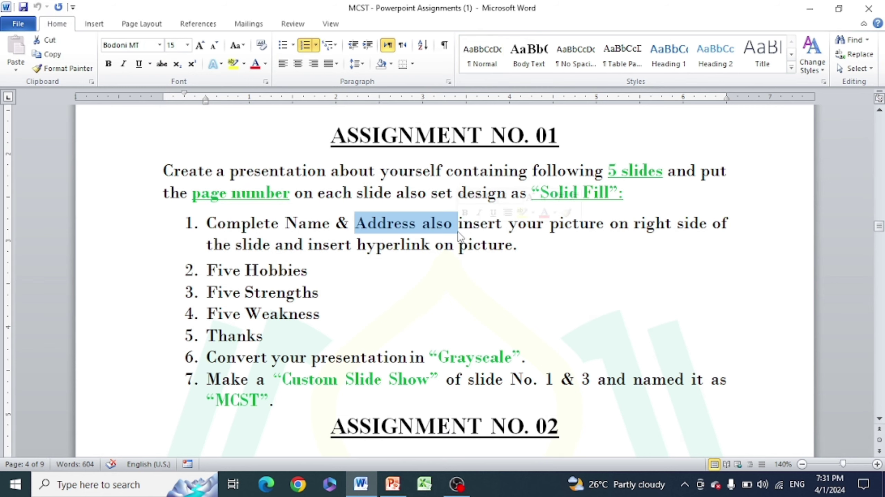
drag(557, 233, 631, 237)
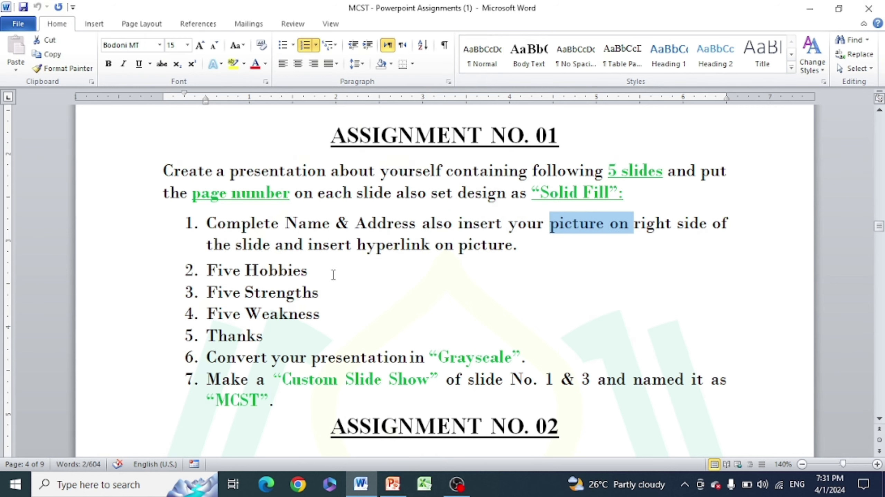
click(219, 272)
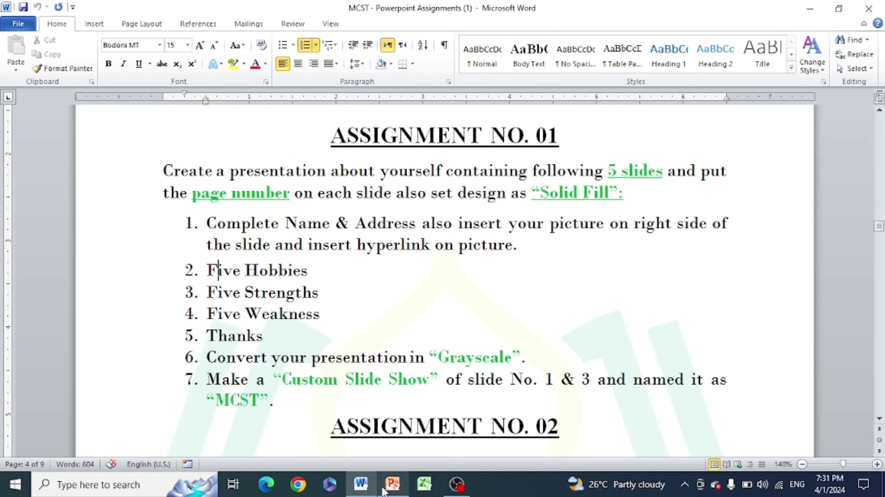
click(362, 486)
click(52, 229)
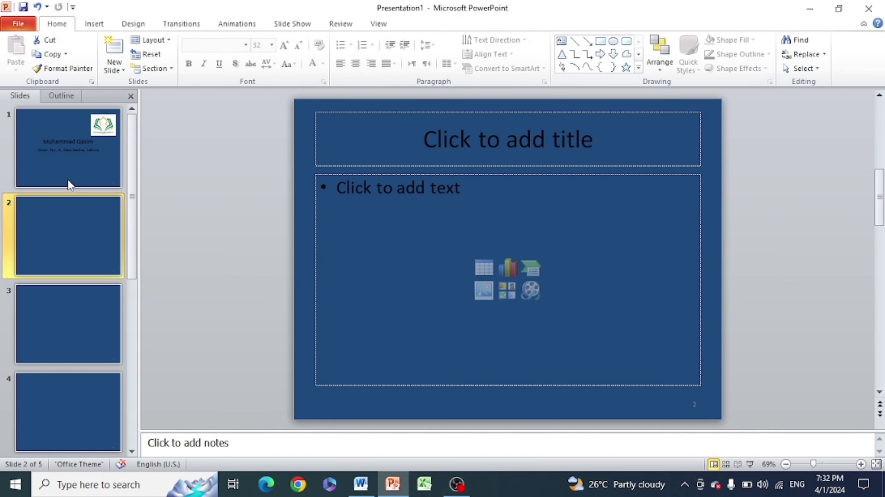
Type the first two hobby bullets: 'Volunteering & community participation activities' and 'Interests like reading & gardening.'
click(355, 197)
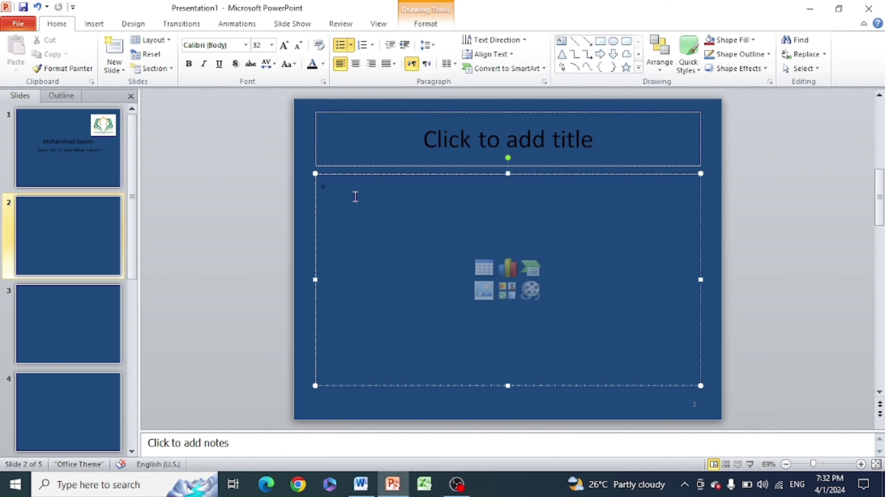
text(V)
key(BackSpace)
text(Volunte)
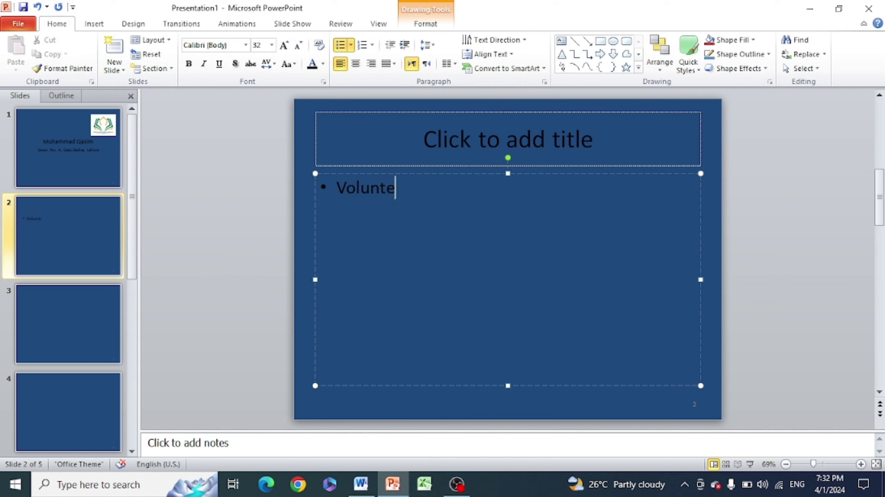
text(ering %)
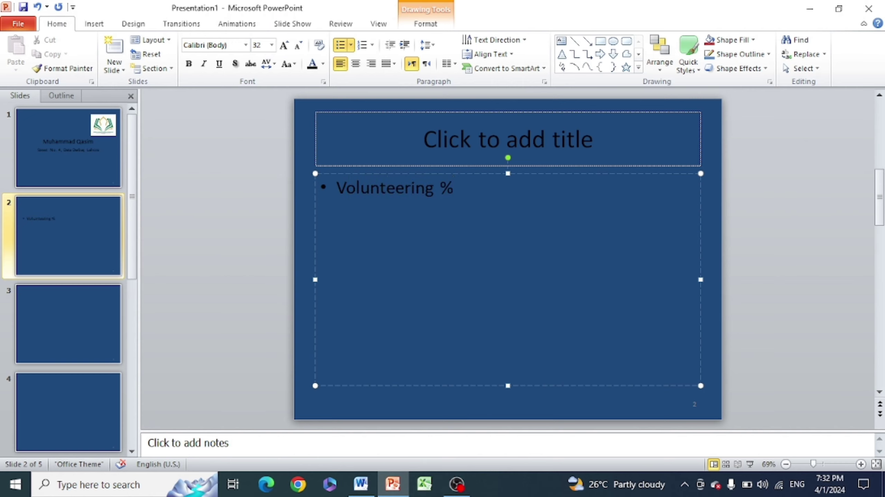
key(BackSpace)
text(& comm)
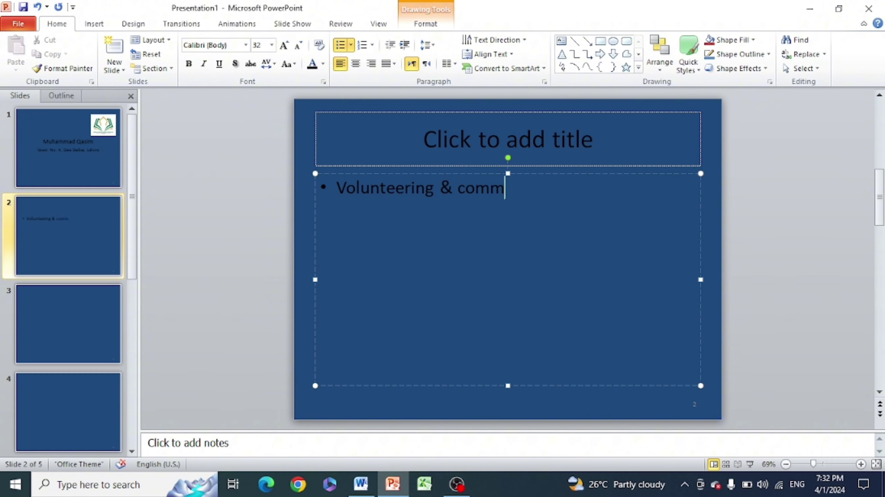
text(unity par)
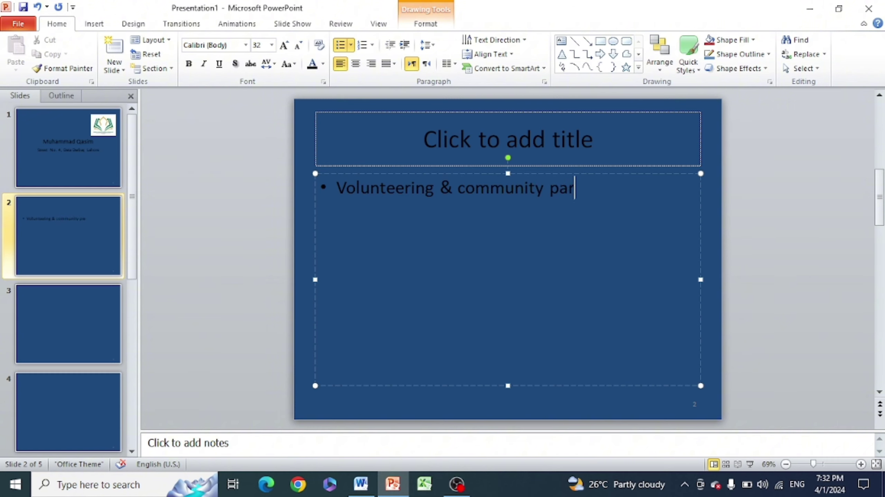
text(ticipation ac)
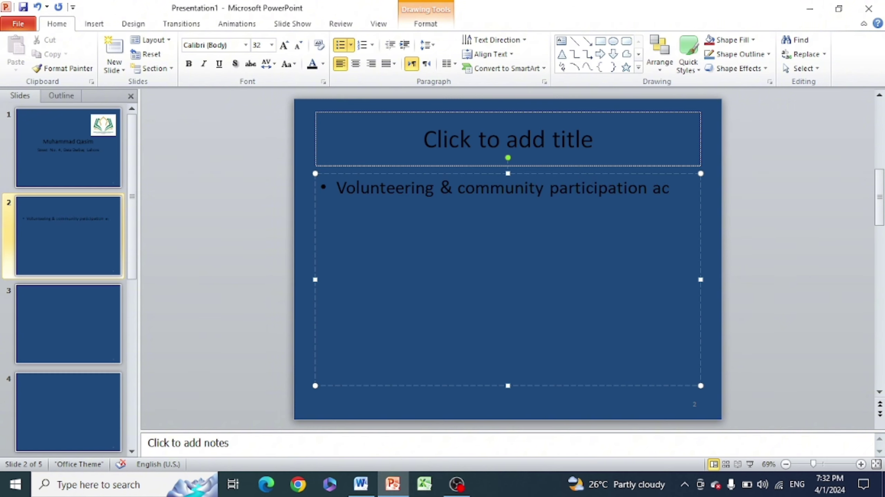
text(tivci)
key(BackSpace)
key(BackSpace)
text(ities)
key(Return)
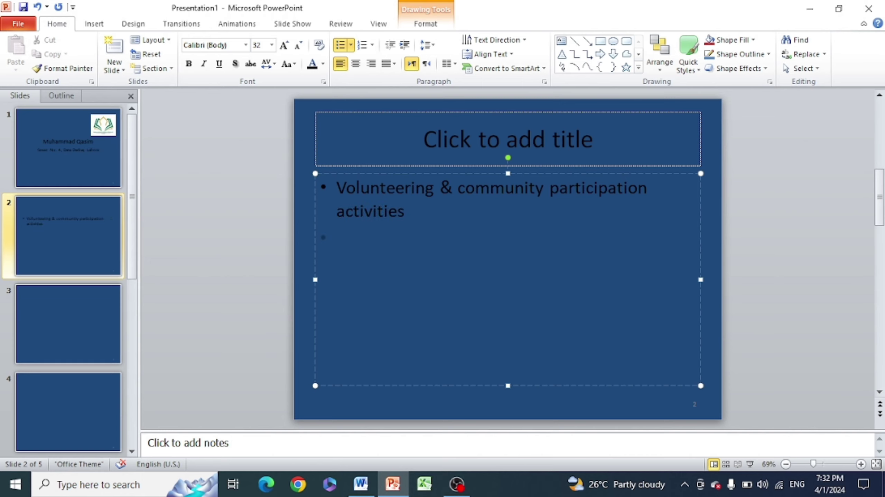
text(In)
text(terests lik)
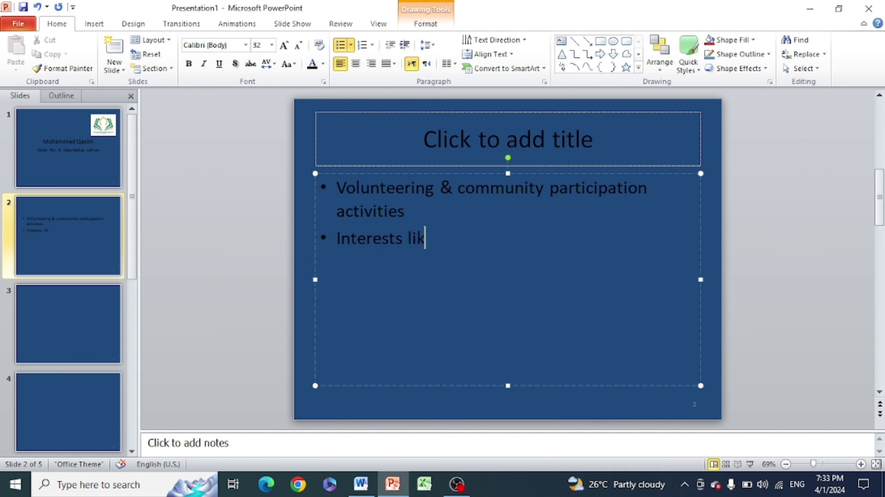
text(e reading )
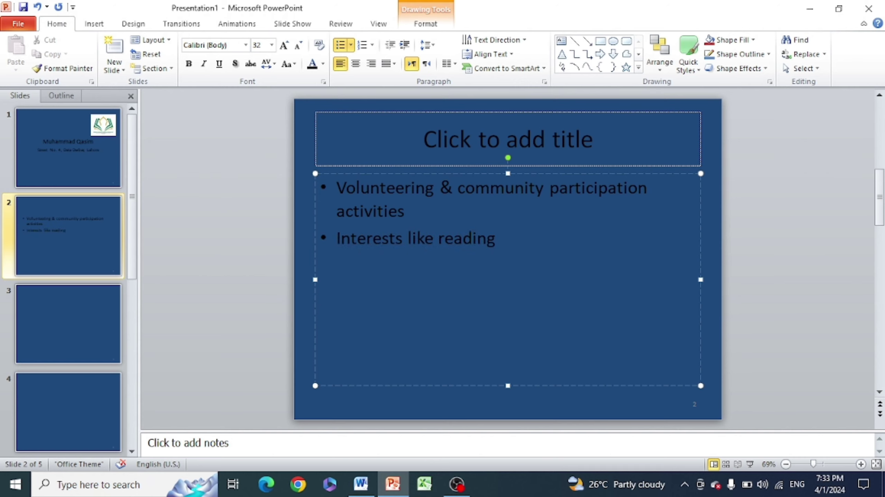
text(& gardenin)
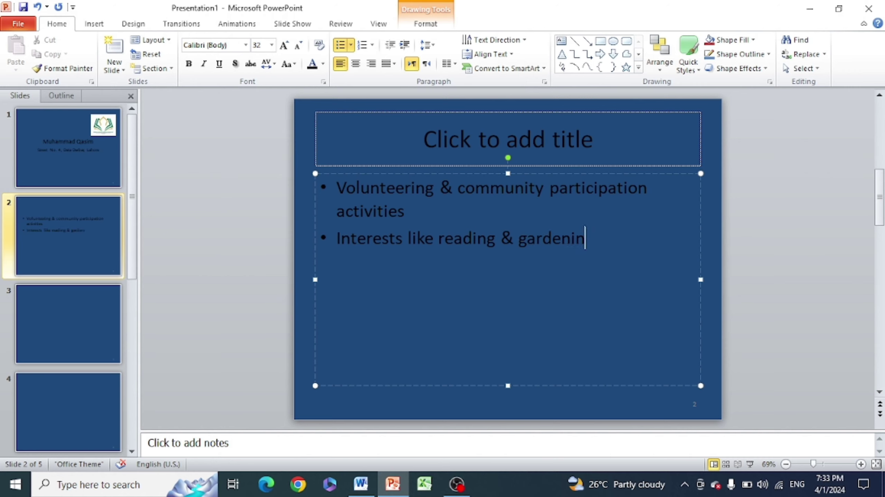
text(g.)
Add a third bullet, 'Professional development & skill development'
key(Return)
text(Pre)
key(BackSpace)
text(ofes)
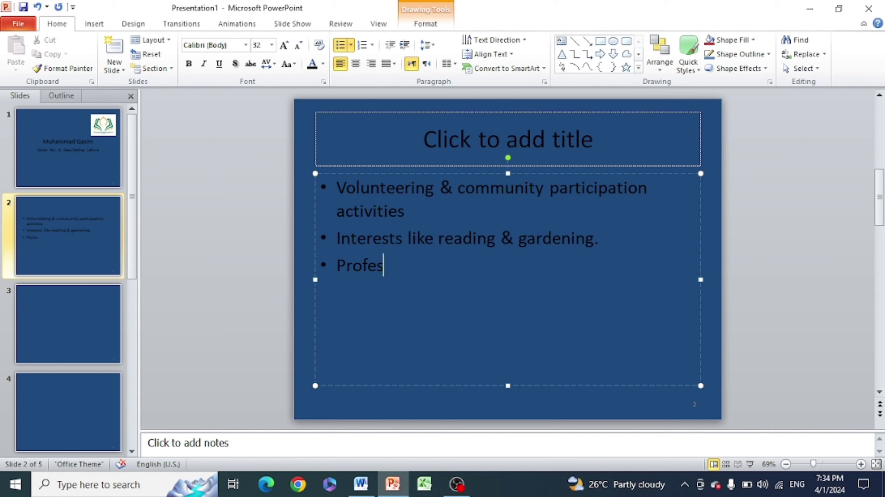
text(sional develo-)
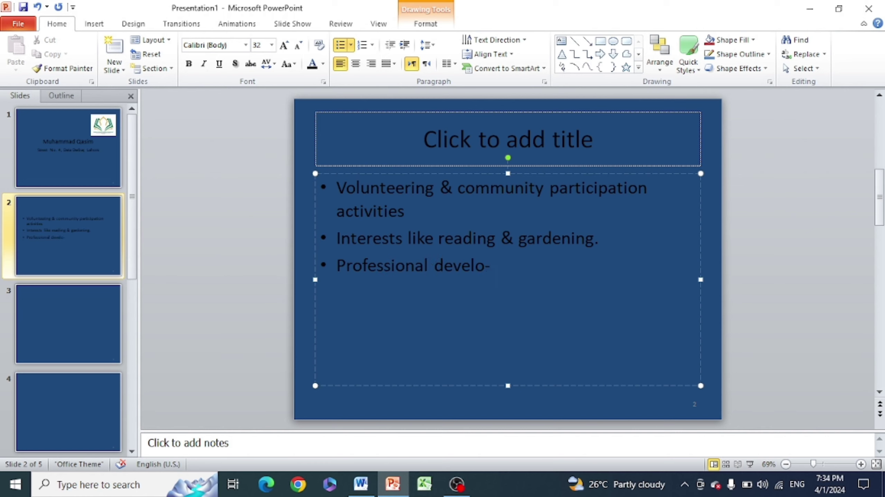
text(men)
key(BackSpace)
key(BackSpace)
key(BackSpace)
text(pment )
text(& skil)
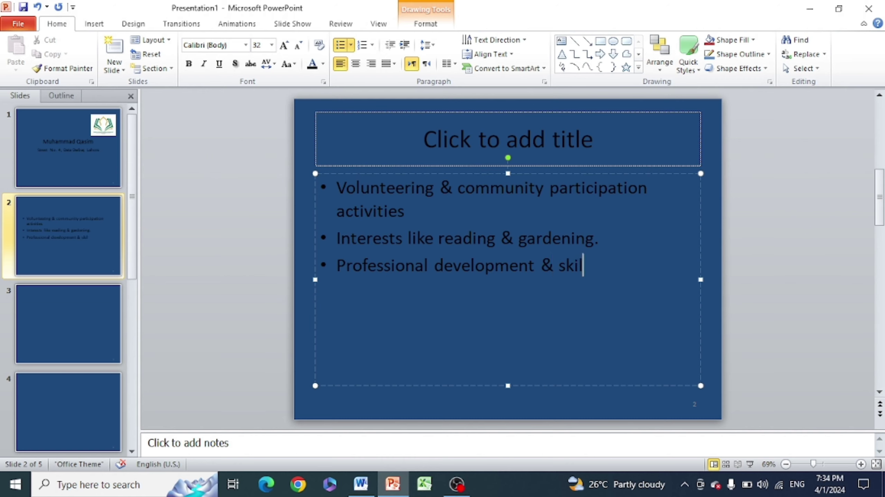
text(l development)
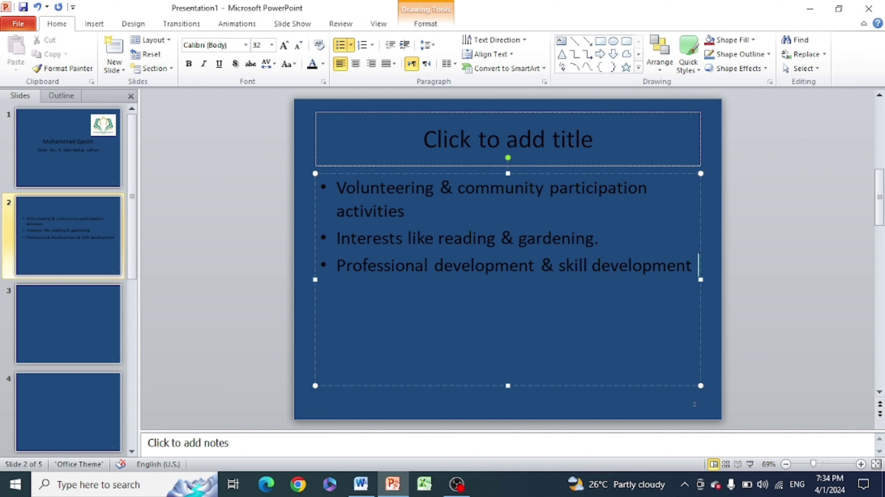
Add bullets for sports, exercise, yoga and health activities, and 'Creative hobbies like writing, sketching, painting, playing.'
key(Return)
text(Sports, e)
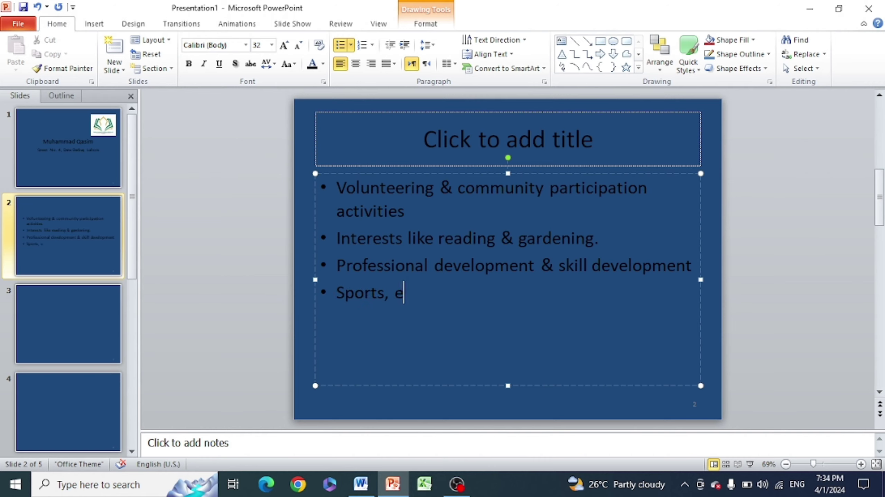
text(xercise, yh)
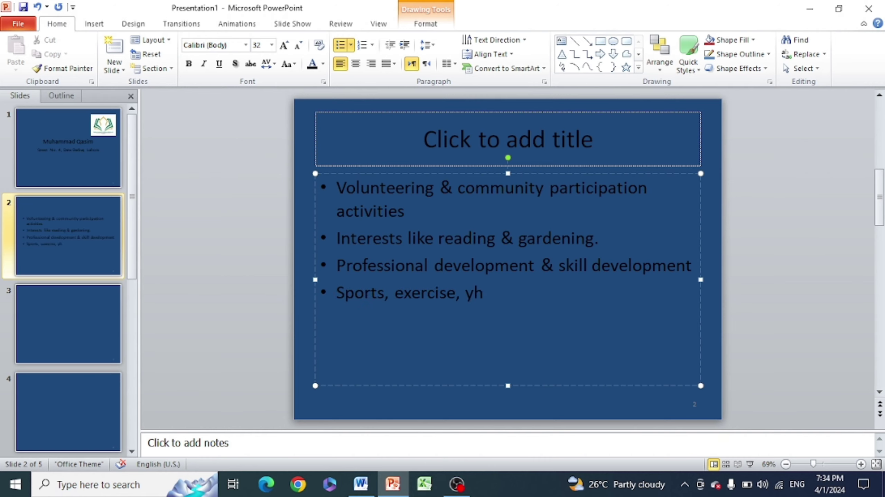
text(oga and)
text( health relatee)
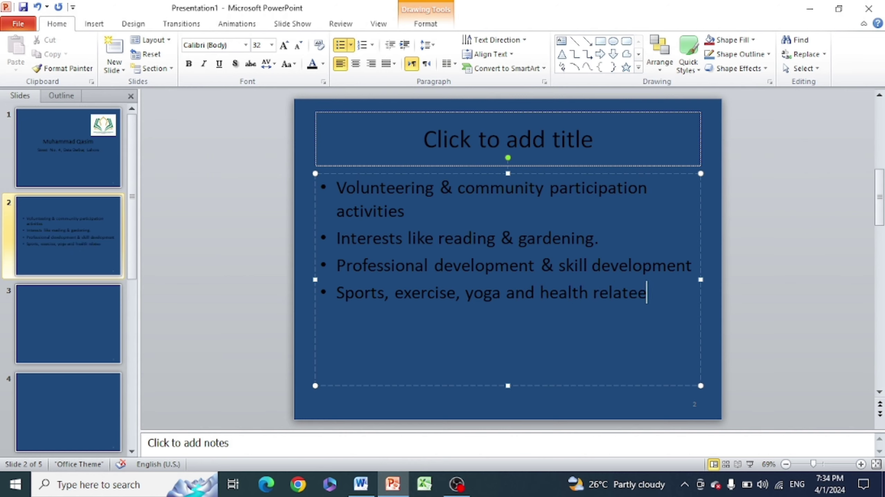
text( activi)
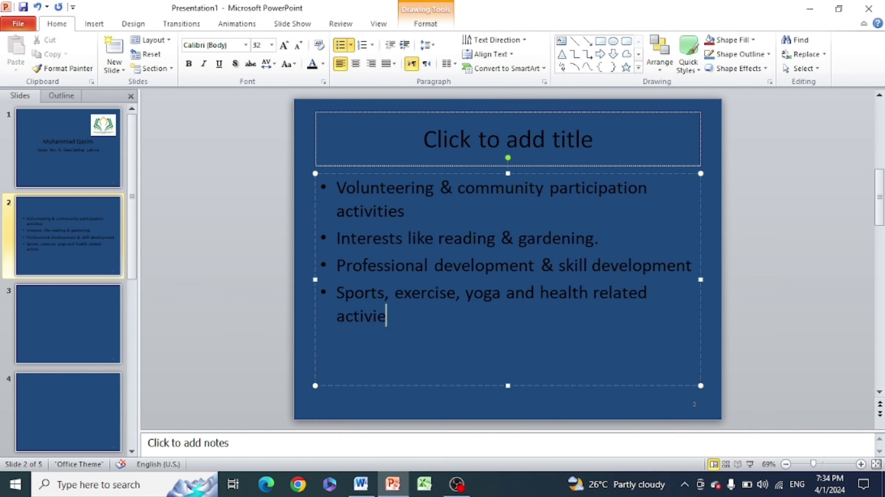
text(tie)
key(BackSpace)
text(s )
text(c)
text(reativit)
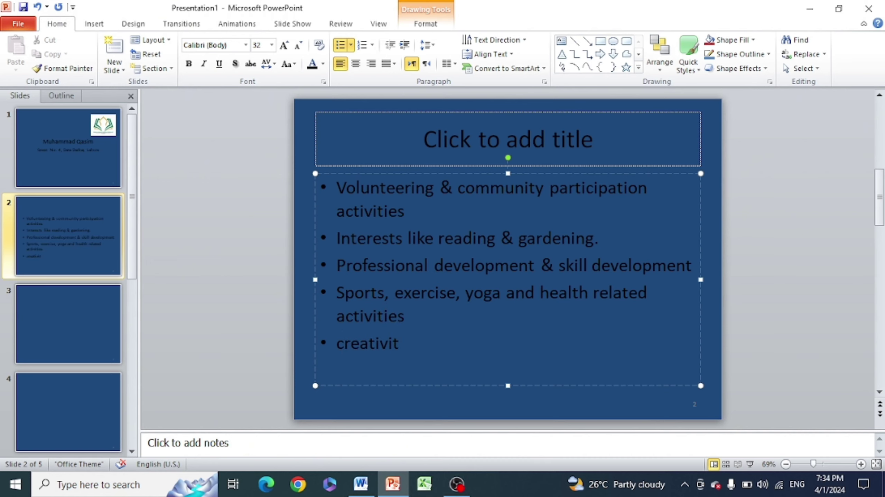
key(BackSpace)
key(BackSpace)
key(BackSpace)
text(ive )
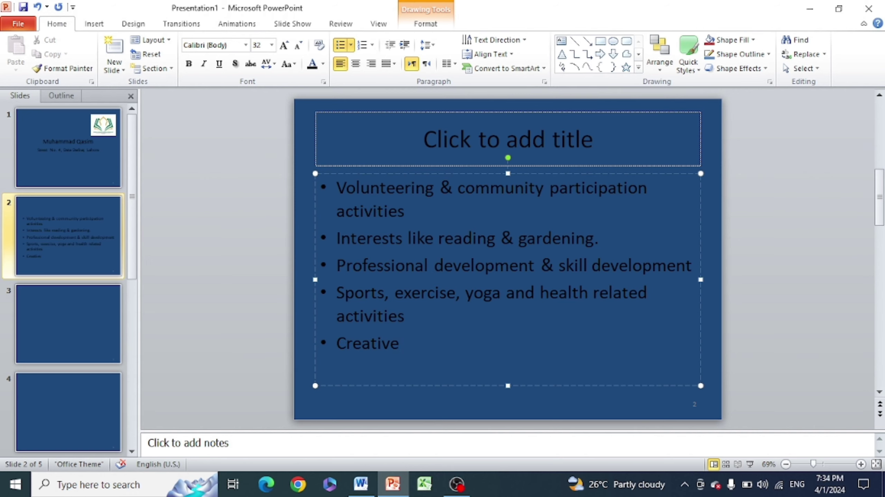
text(opp)
key(BackSpace)
key(BackSpace)
text(bb)
text(ies like w)
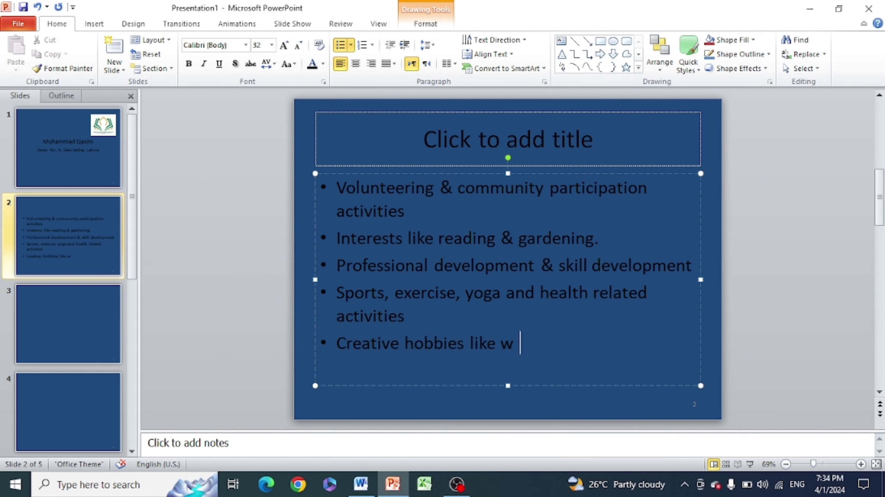
text(riting, sket)
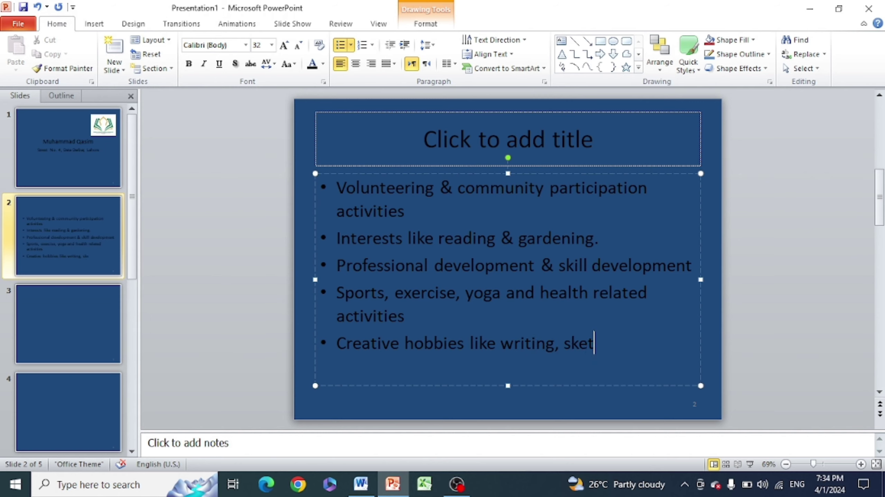
text(ching, painti)
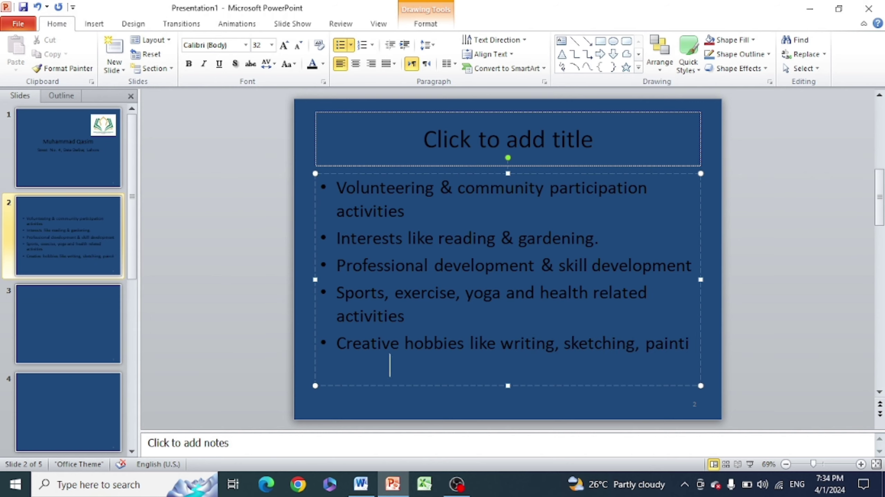
text(ng, playin)
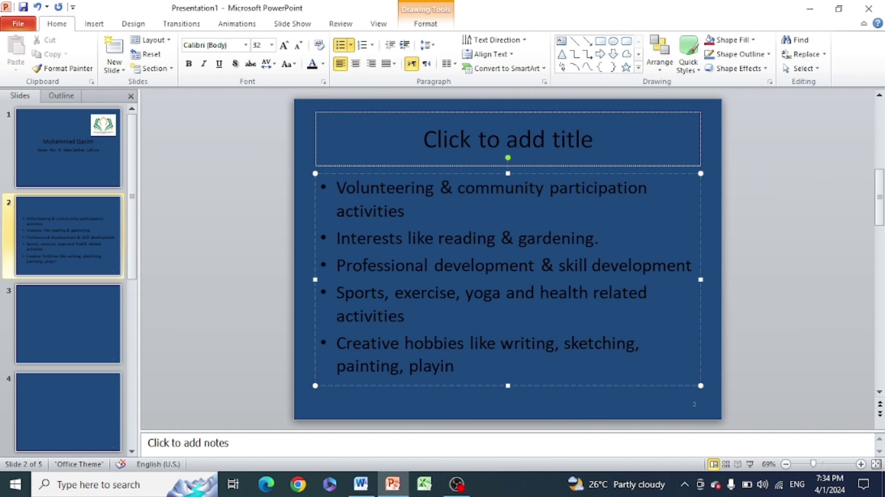
text(g.)
Justify the hobby bullet text on slide 2
drag(451, 189, 454, 366)
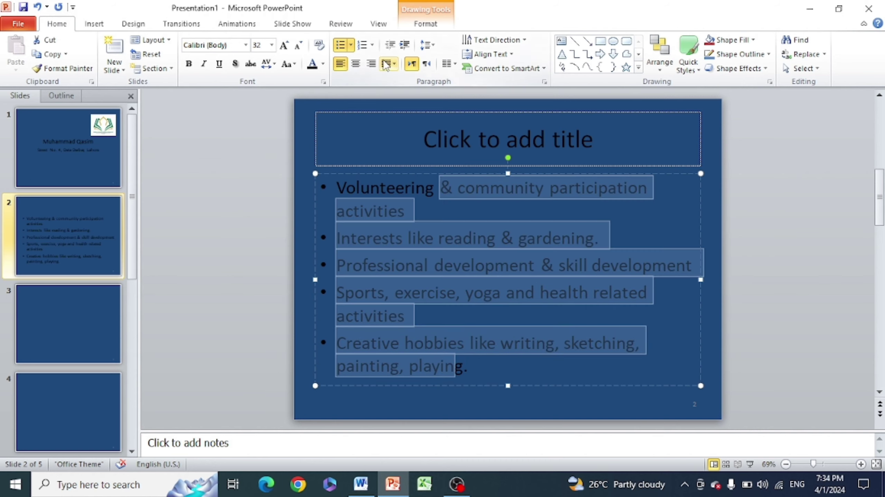
click(393, 64)
click(408, 79)
Move to slide 3 after checking the Word assignment brief
key(Page_Down)
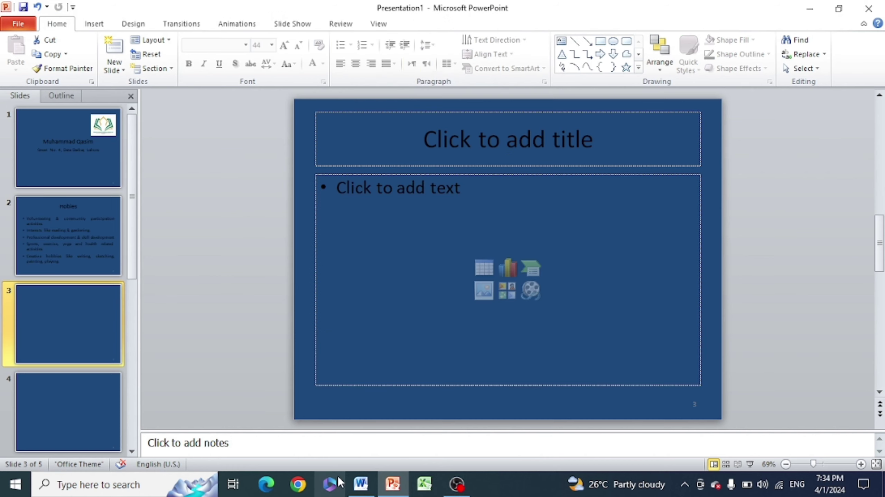
click(361, 484)
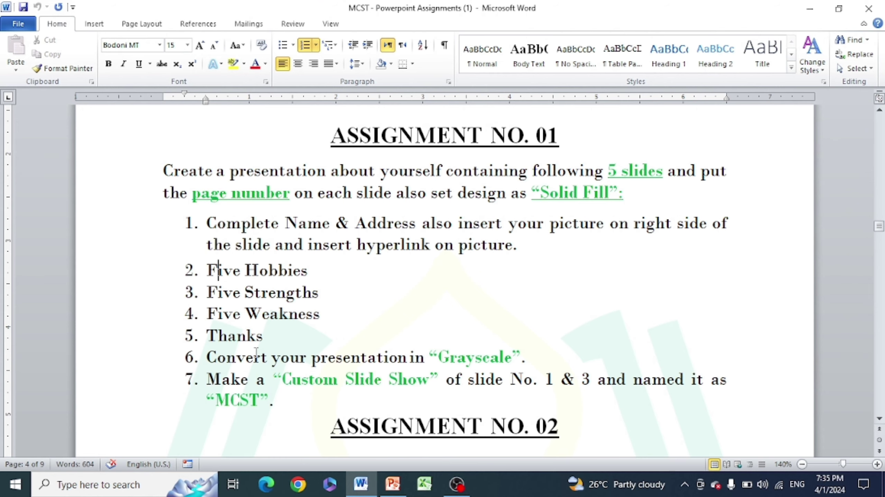
click(393, 484)
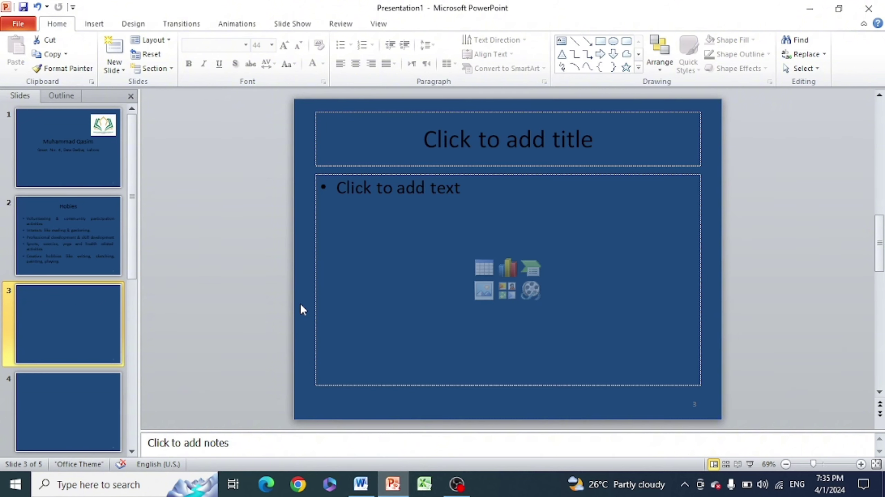
Title slide 3 'Strengths' and enter the first bullet, Leadership
click(345, 186)
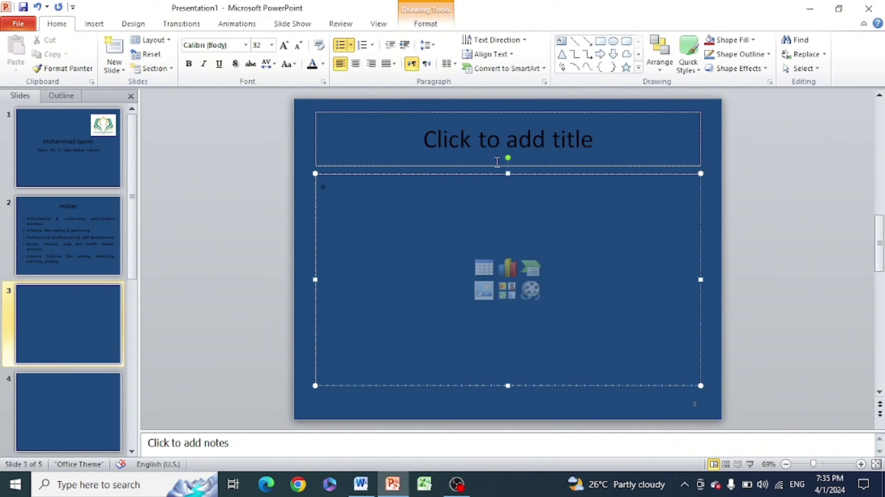
click(501, 150)
text(St)
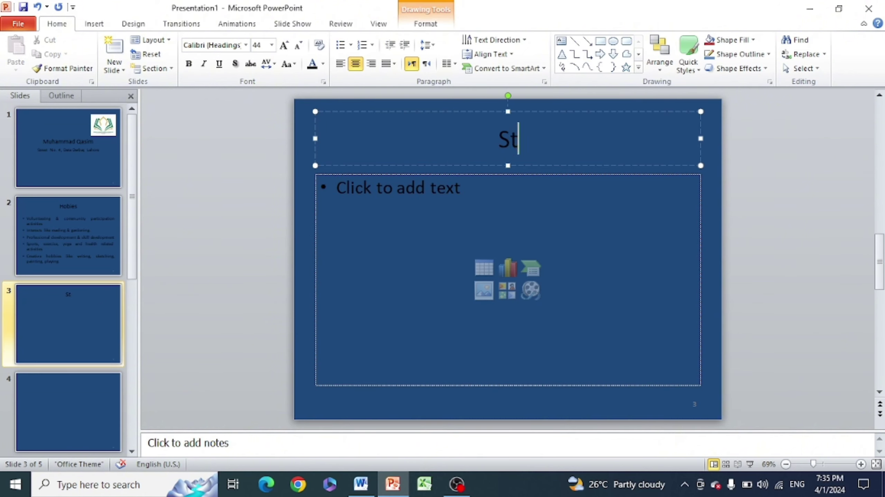
text(rengths)
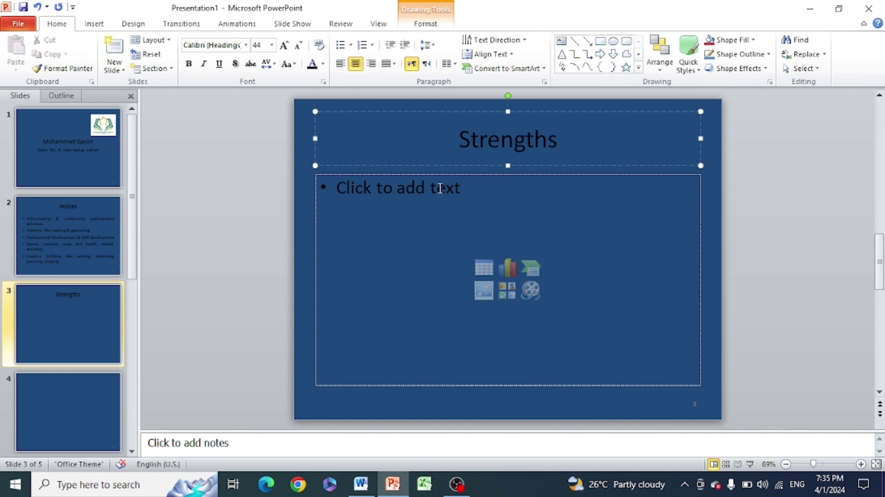
click(440, 188)
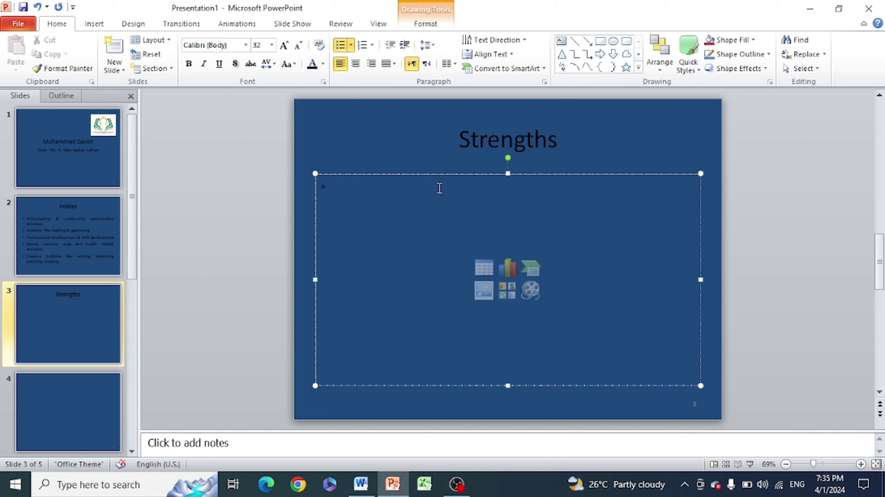
text(Le)
key(BackSpace)
key(BackSpace)
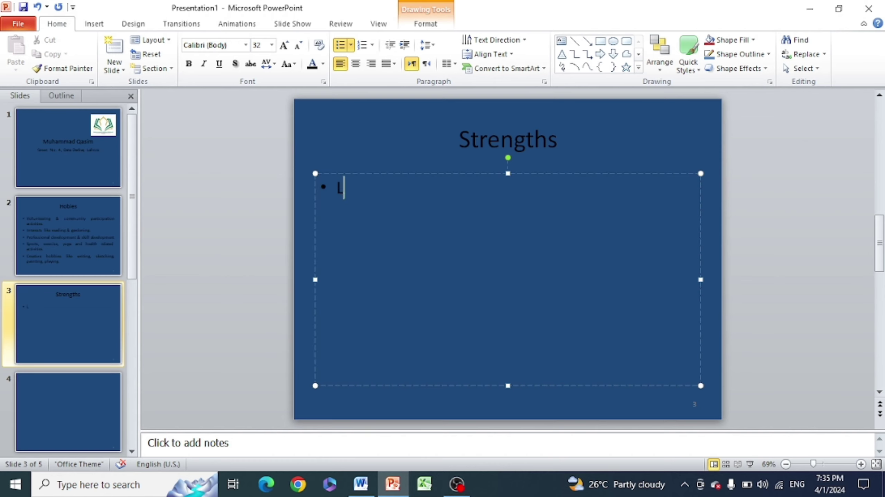
text(Leaderws)
key(BackSpace)
key(BackSpace)
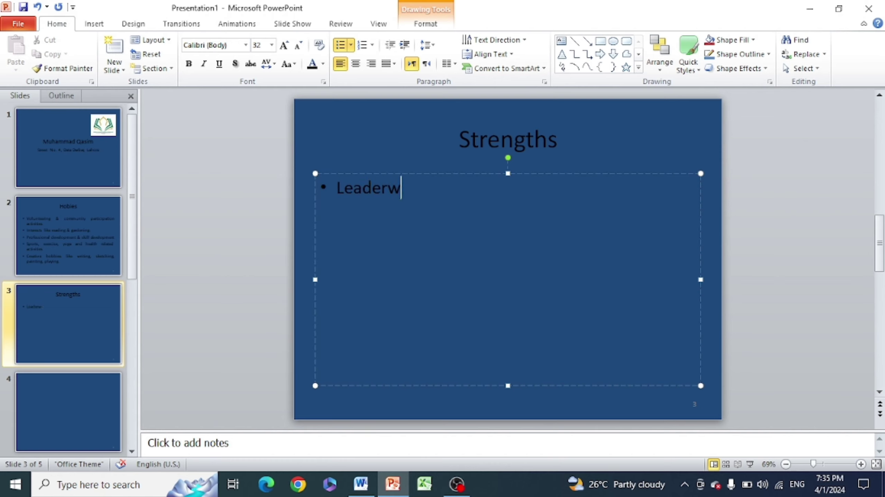
key(BackSpace)
text(ship\)
Add the bullets Interpersonal skills, Technical skills, Persistence and Organization
key(Return)
text(Intro)
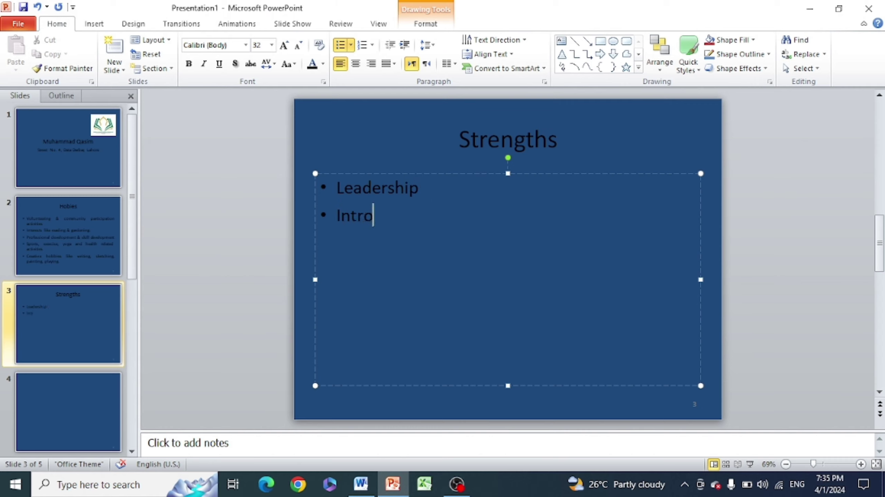
key(BackSpace)
key(BackSpace)
key(BackSpace)
text(per)
text(sonal skills)
key(Return)
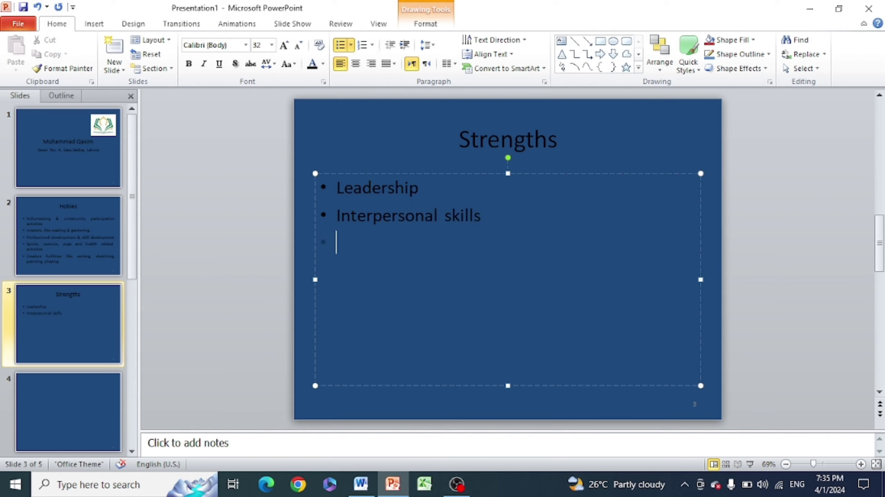
text(technical skills)
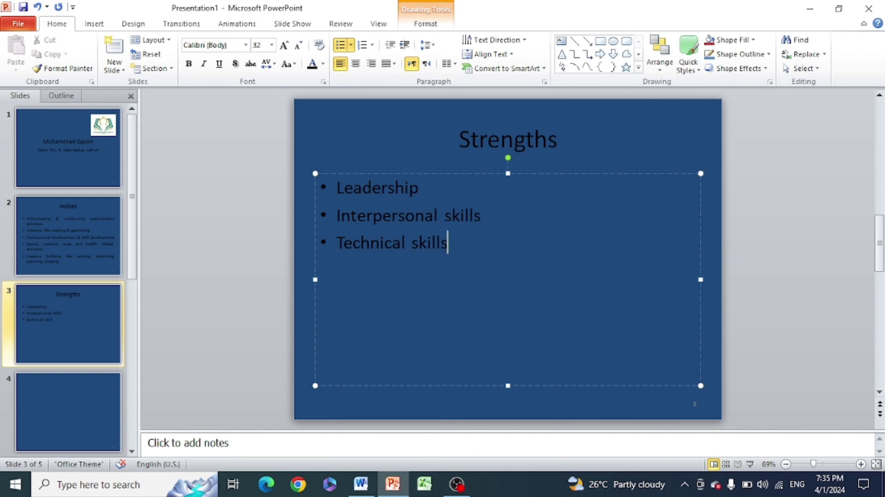
key(Return)
text(pe)
text(rsistence)
key(Return)
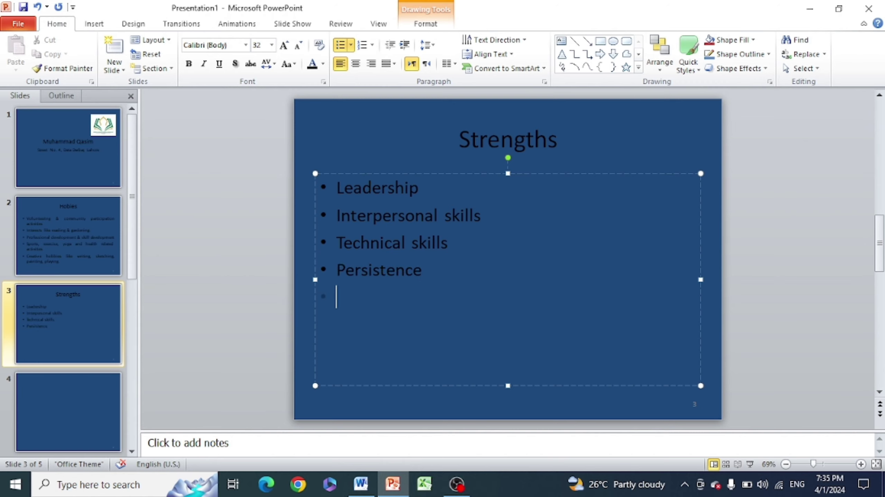
text(organization)
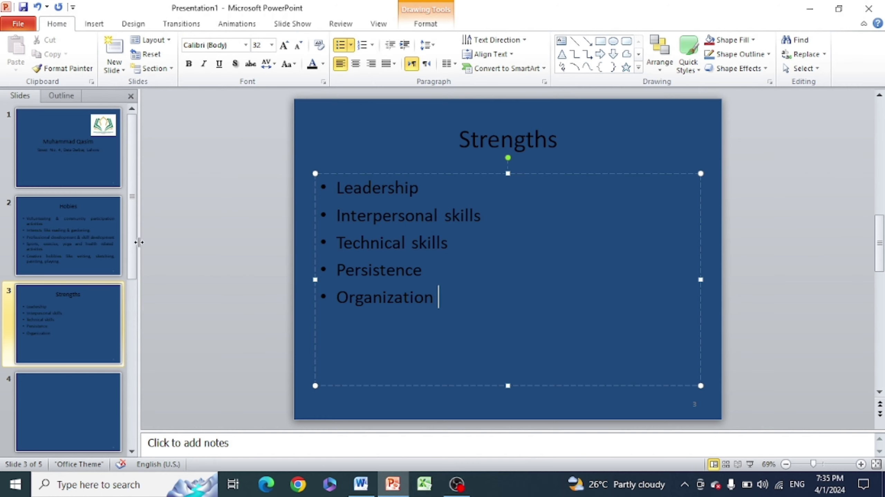
click(134, 255)
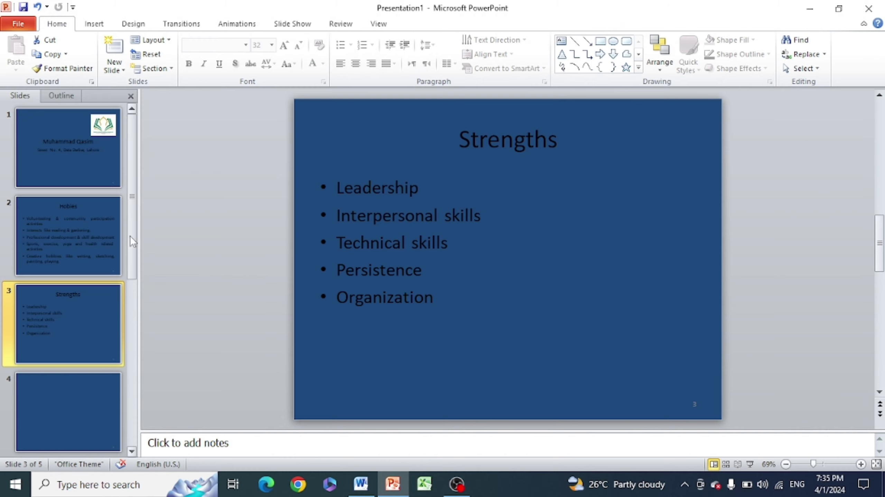
click(132, 451)
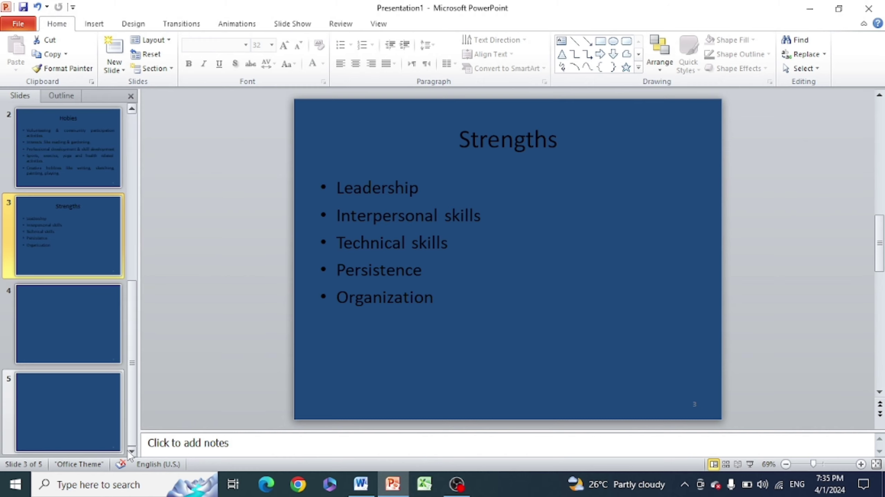
click(361, 485)
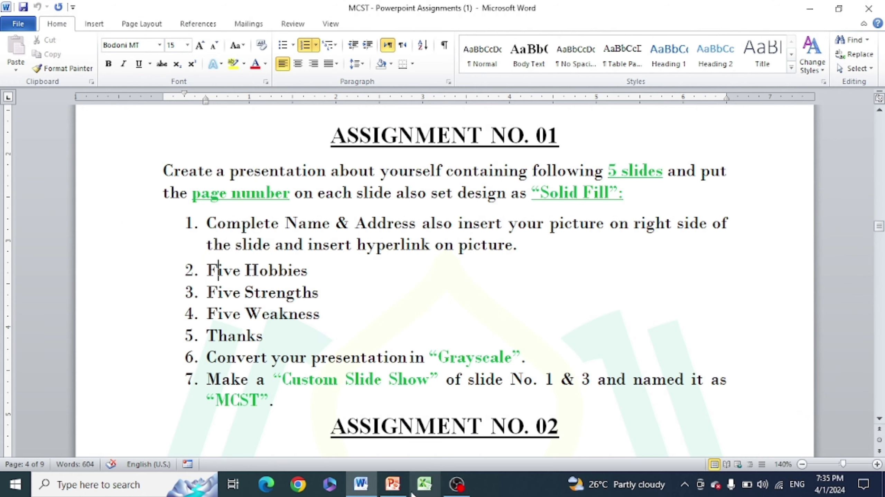
double_click(250, 293)
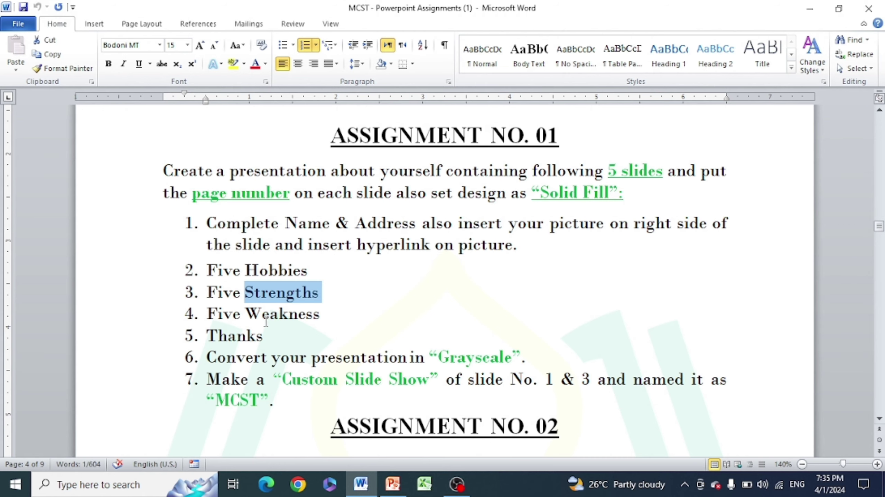
double_click(256, 315)
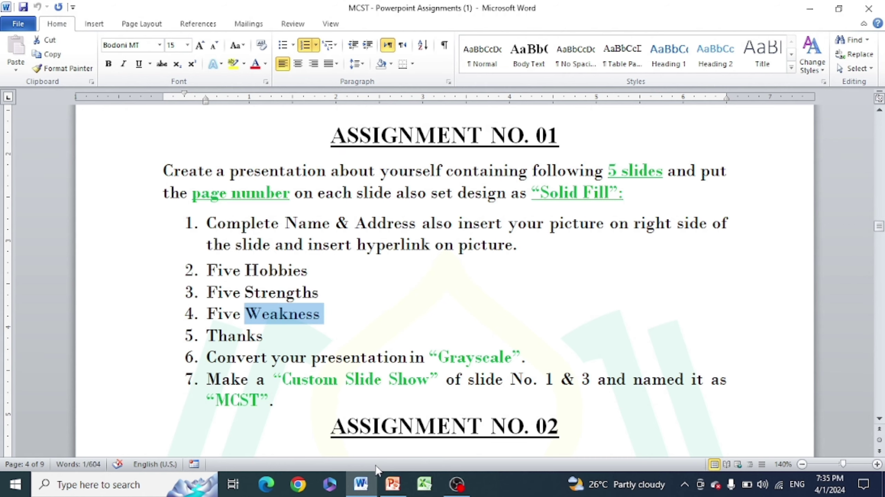
click(364, 486)
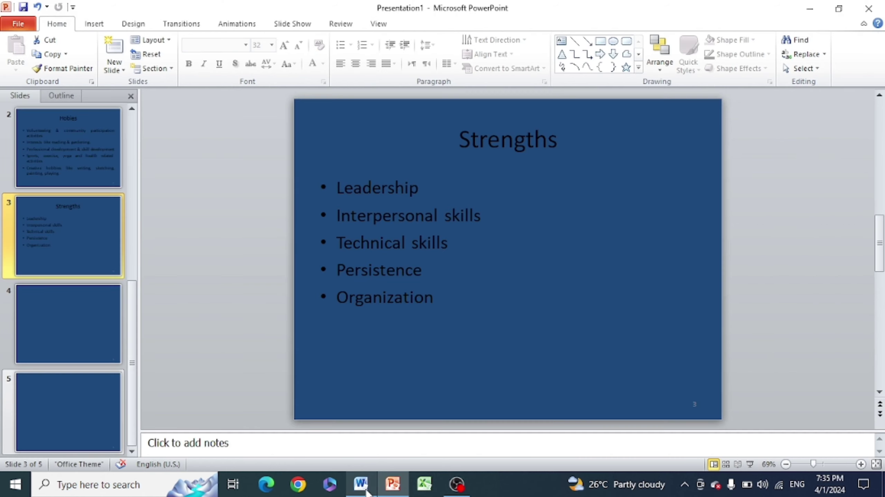
Title slide 4 'Weaknesses' and enter Self-critical and Lacking confidence
click(104, 342)
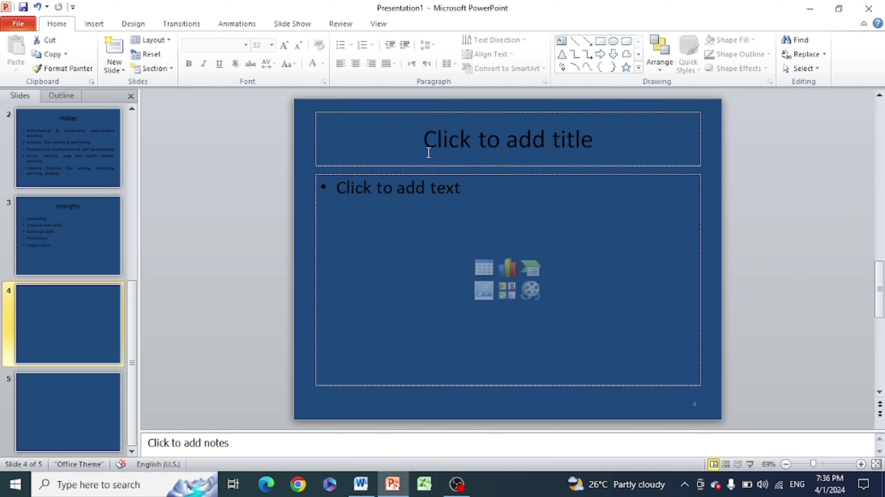
click(447, 142)
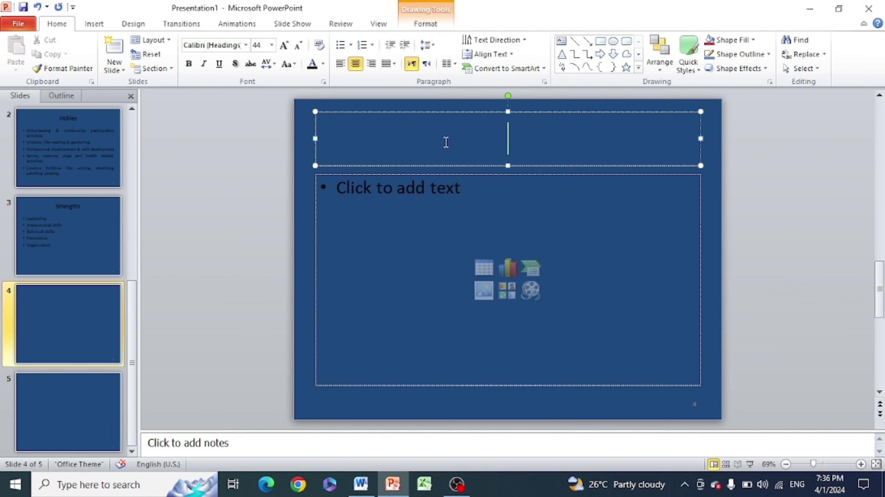
text(Weaknesses)
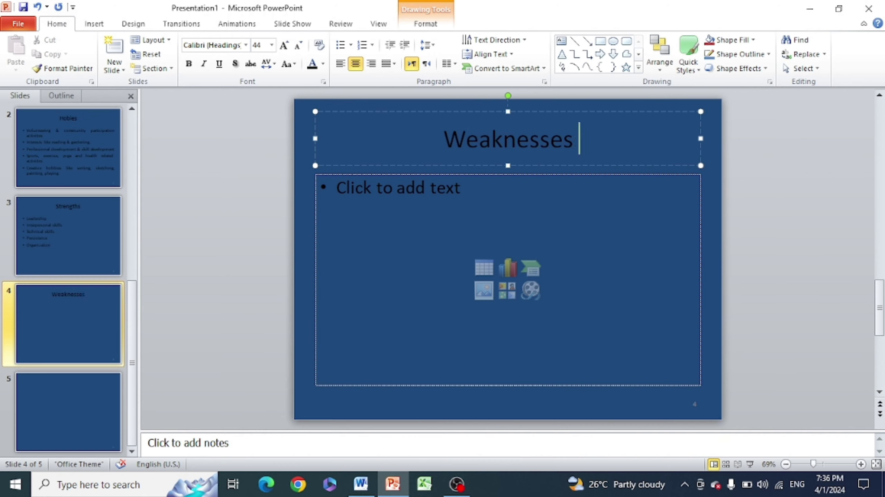
click(370, 191)
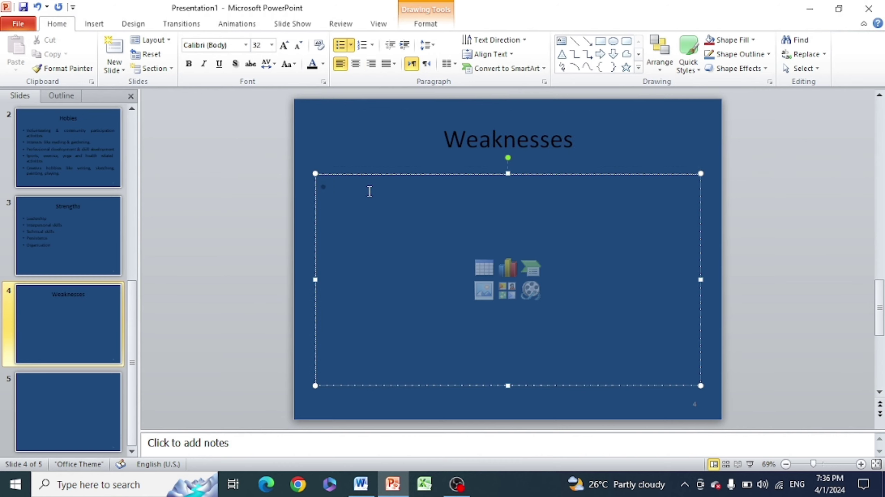
text(Self-cri)
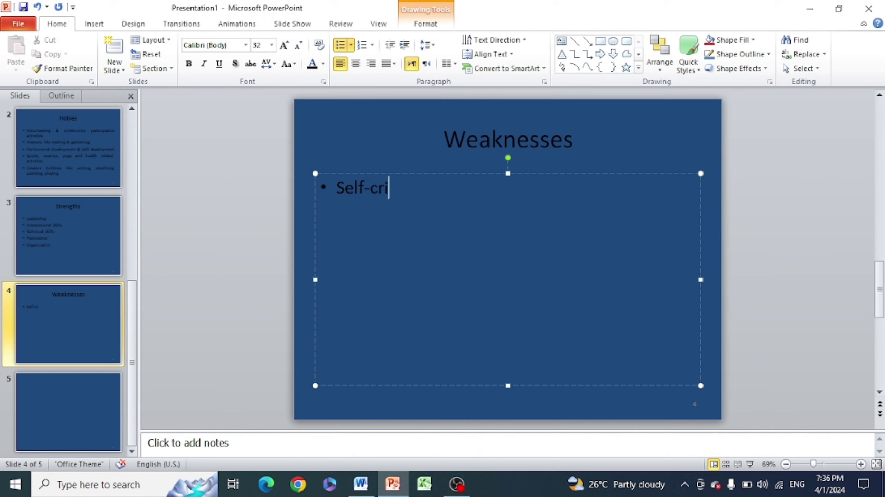
text(tical)
text(la)
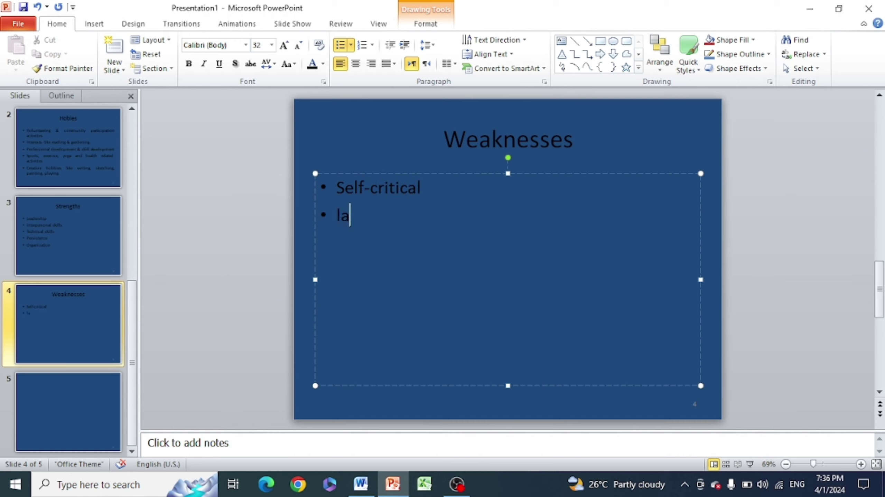
text(ckign confidenc)
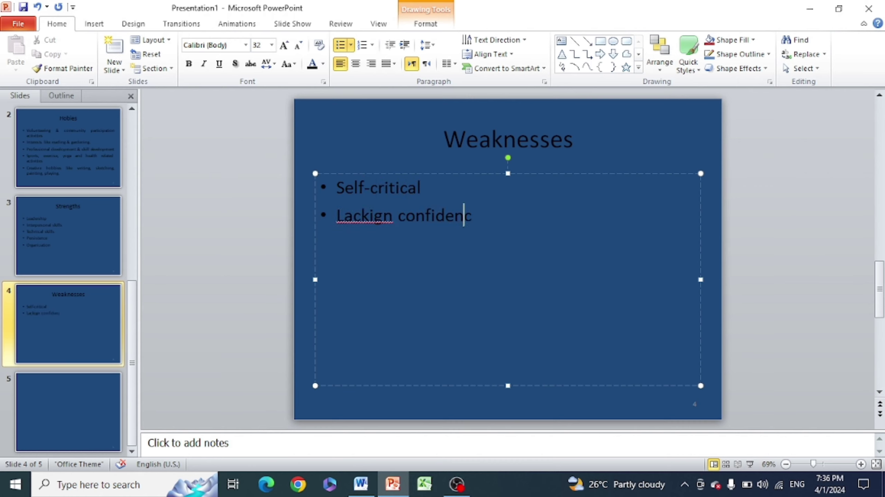
key(BackSpace)
key(BackSpace)
key(BackSpace)
key(BackSpace)
key(BackSpace)
key(BackSpace)
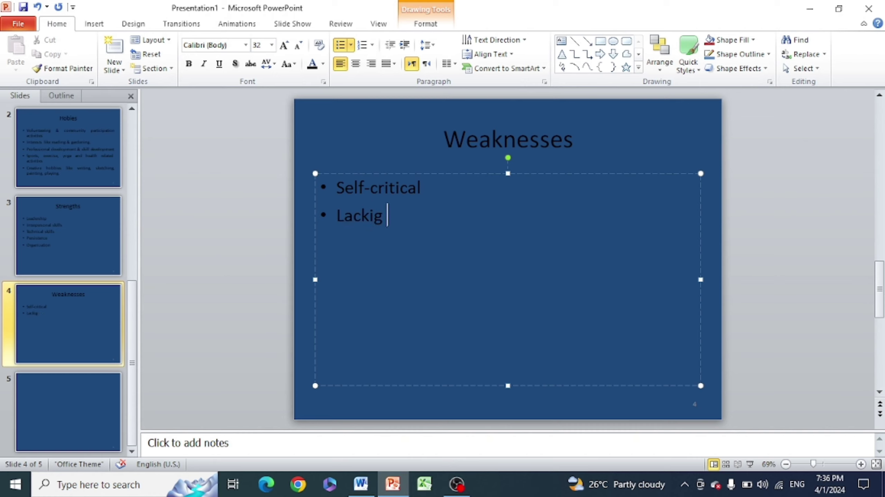
text(confidence)
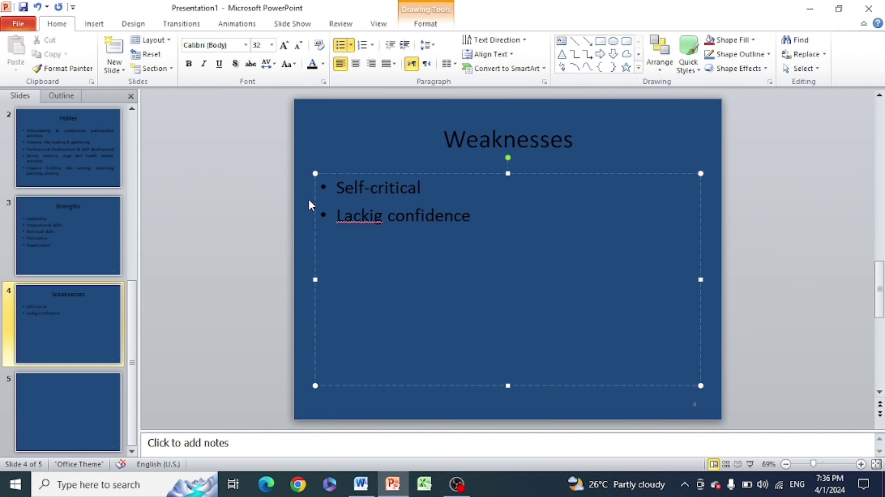
Correct 'Lacking', then add Difficulty asking questions, Lacking experience and Procrastination
click(377, 218)
text(n)
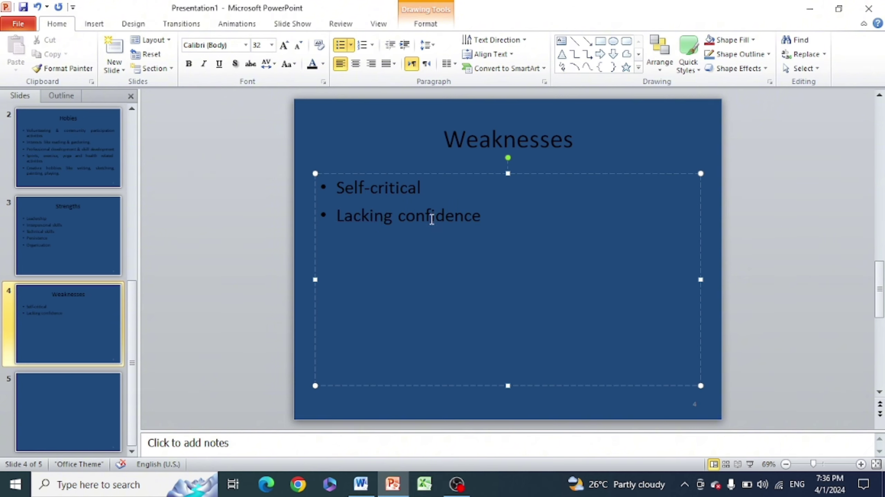
click(491, 220)
key(Return)
text(d)
text(ifficulty ask)
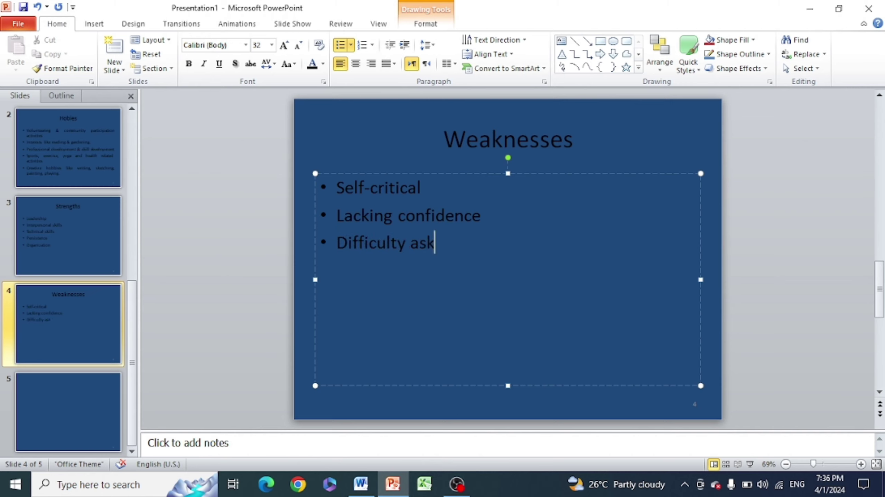
text(ing questions)
key(Return)
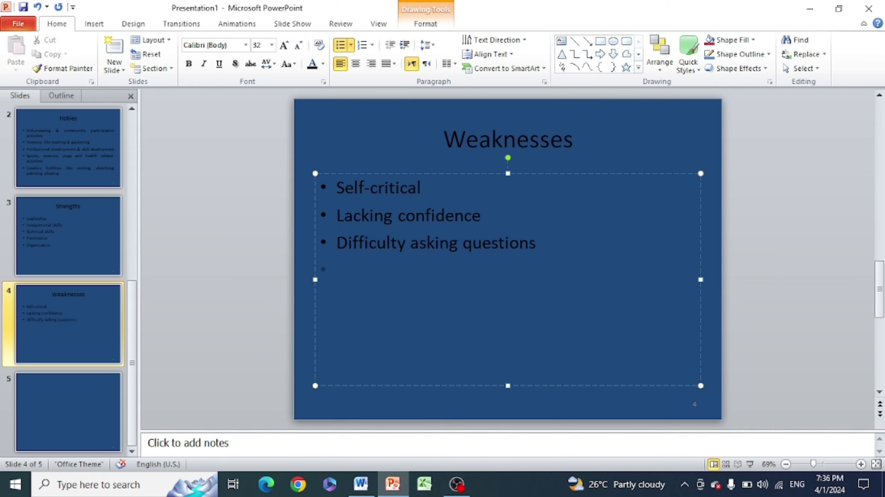
text(lacking exp)
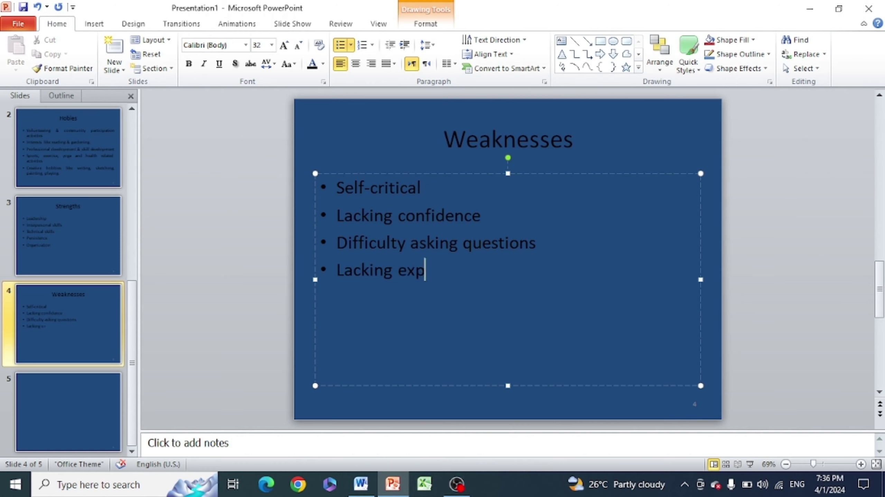
text(erience)
key(Return)
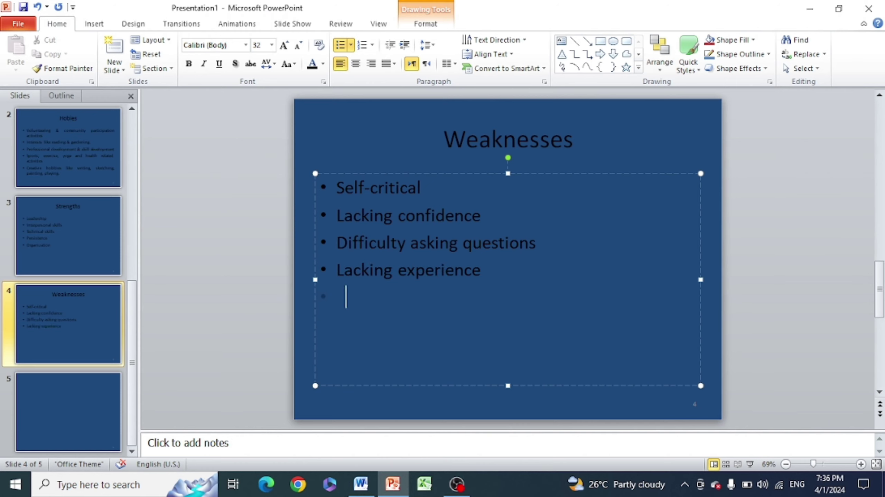
text(pro)
text(astination)
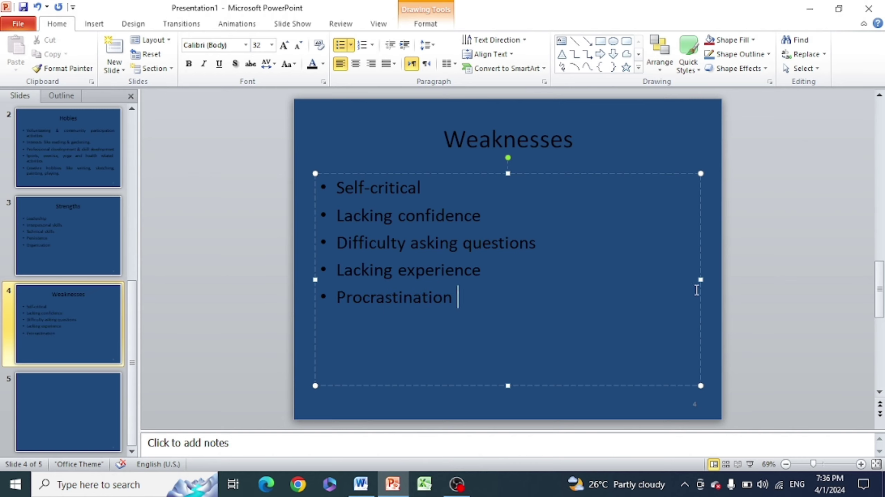
click(714, 288)
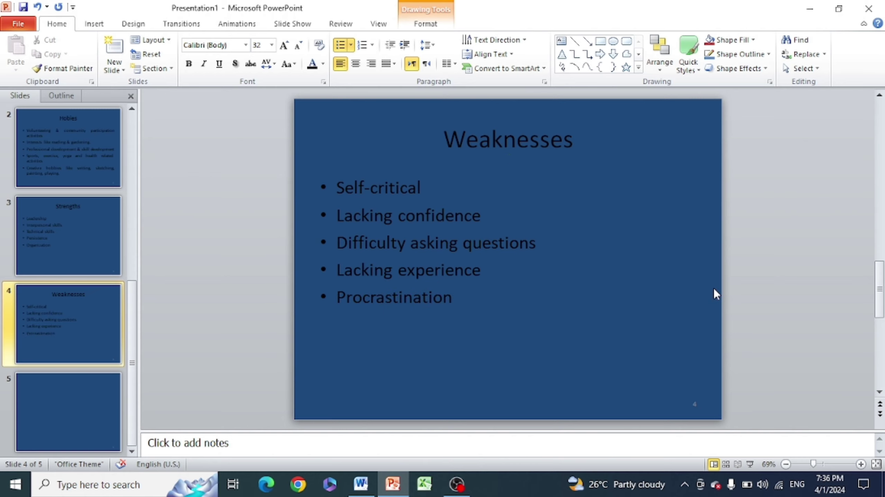
Highlight the Thanks item in the Word assignment, then open slide 5 in PowerPoint
click(361, 484)
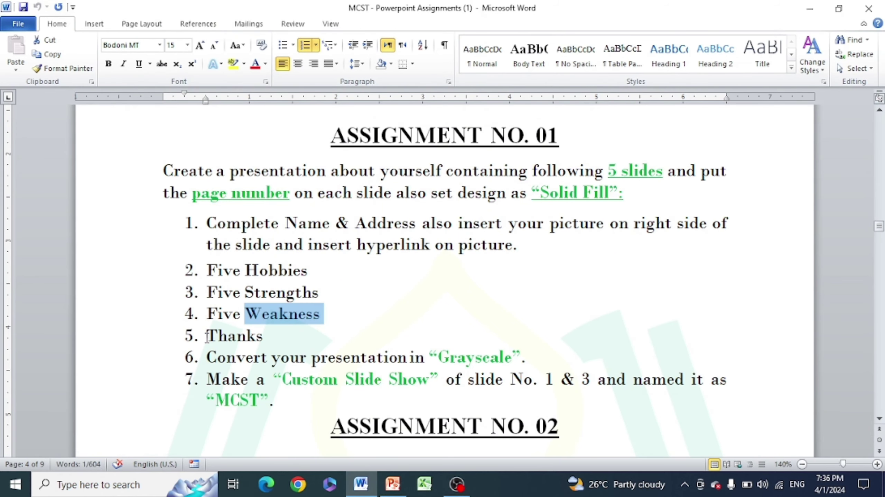
drag(206, 338, 304, 342)
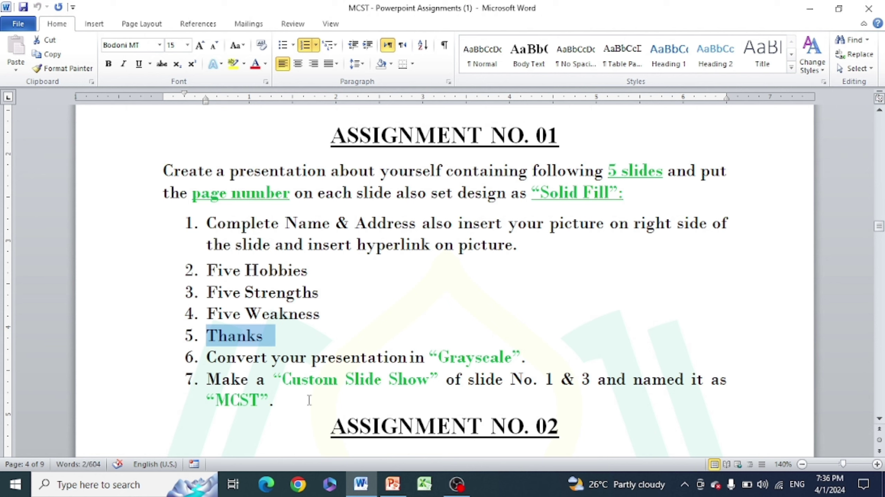
click(393, 484)
click(112, 408)
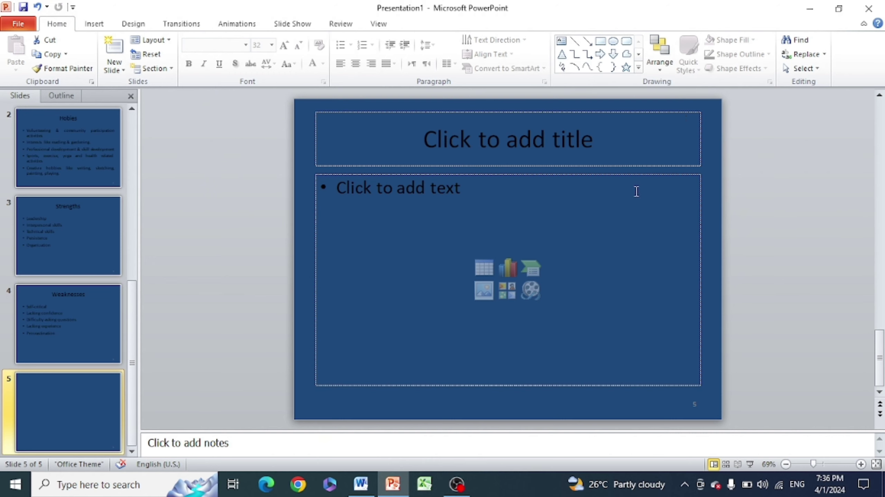
Change slide 5 to the Blank layout and add a new Title Only slide
click(518, 147)
click(685, 271)
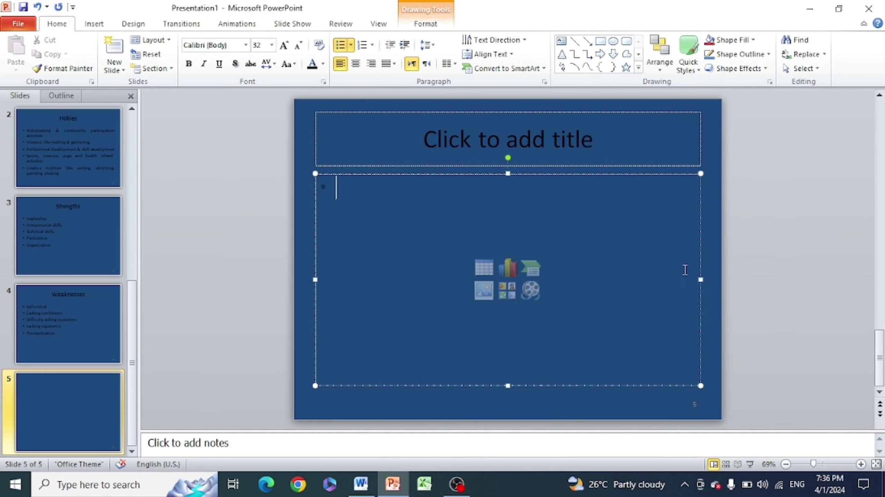
click(168, 41)
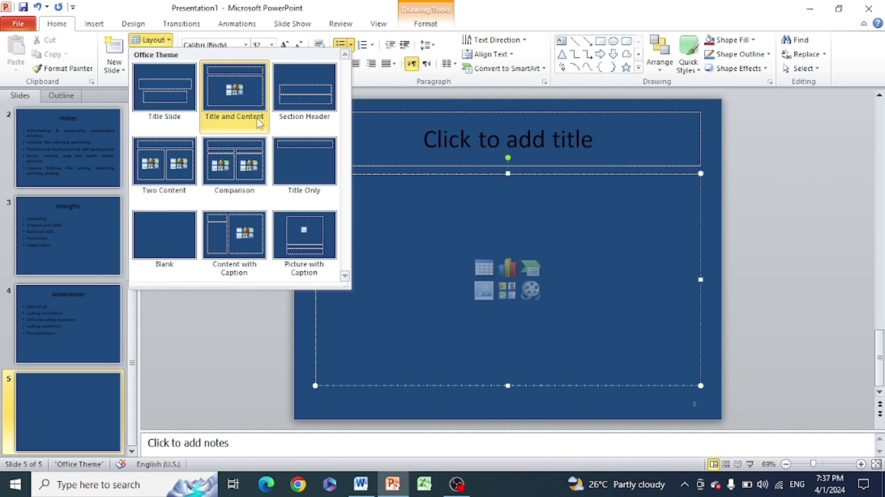
click(160, 239)
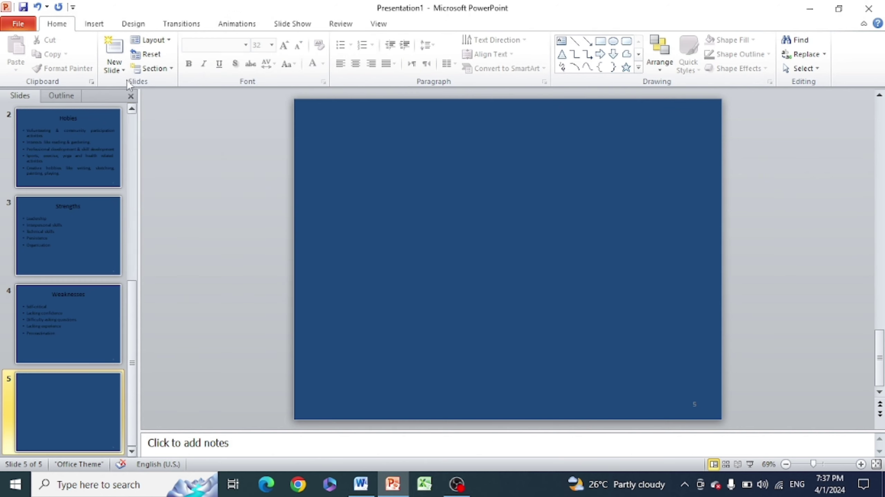
click(114, 66)
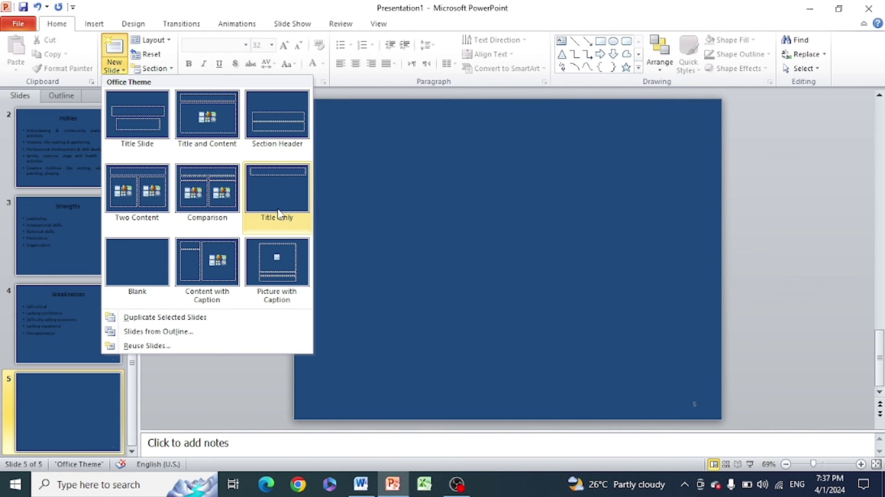
click(280, 186)
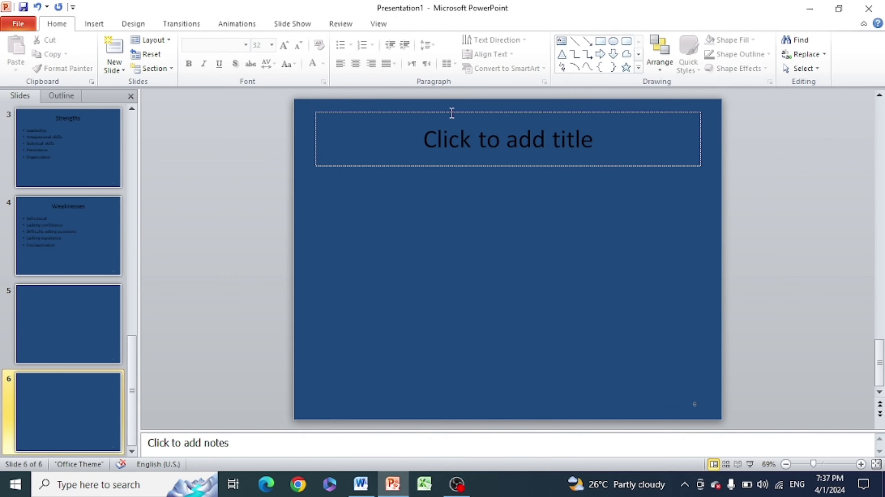
Move slide 6's title box to the slide centre and type 'Thank you'
click(451, 113)
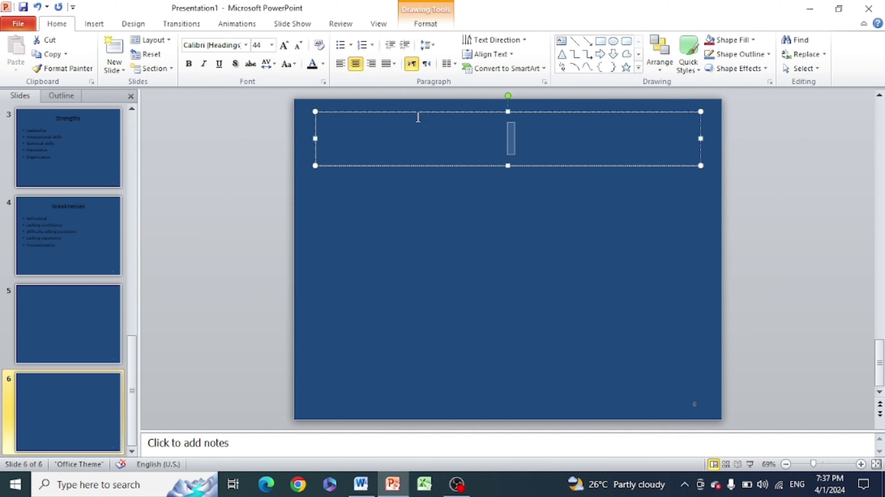
drag(414, 111, 417, 231)
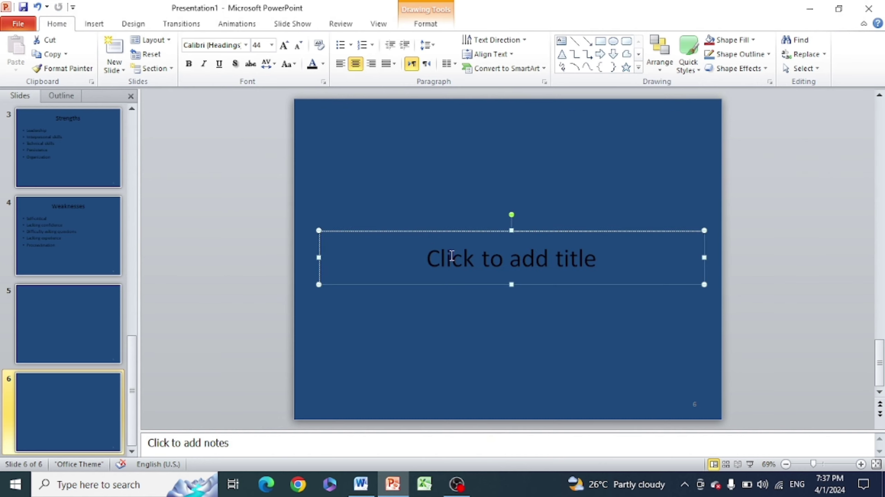
click(470, 258)
text(Tha)
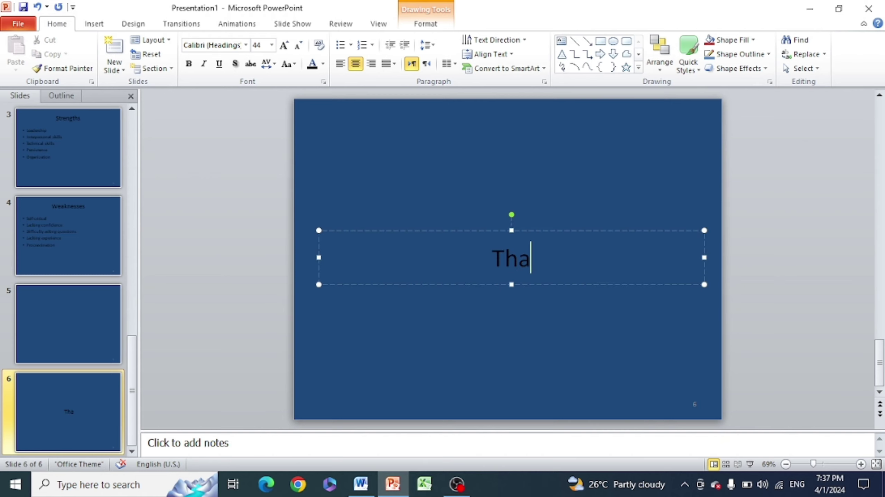
text(nk you)
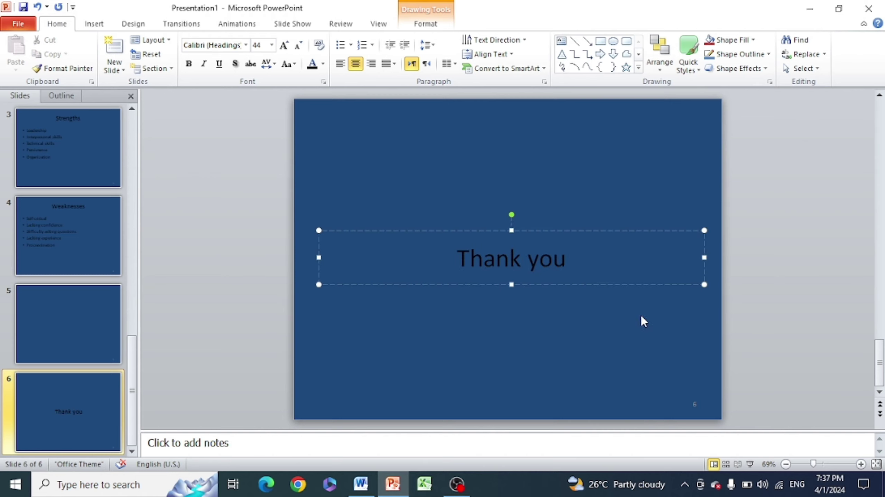
Enlarge the 'Thank you' text to 115 pt
click(585, 291)
drag(568, 257, 437, 261)
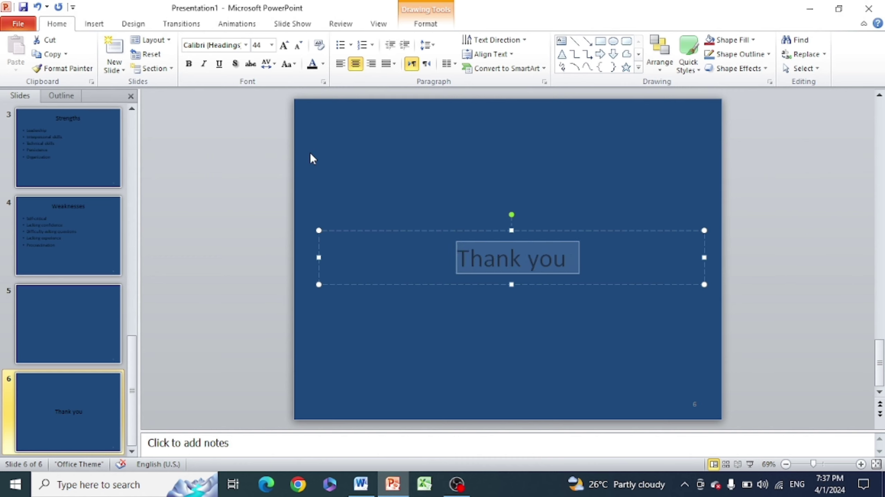
click(284, 45)
click(284, 45)
click(284, 45)
click(285, 45)
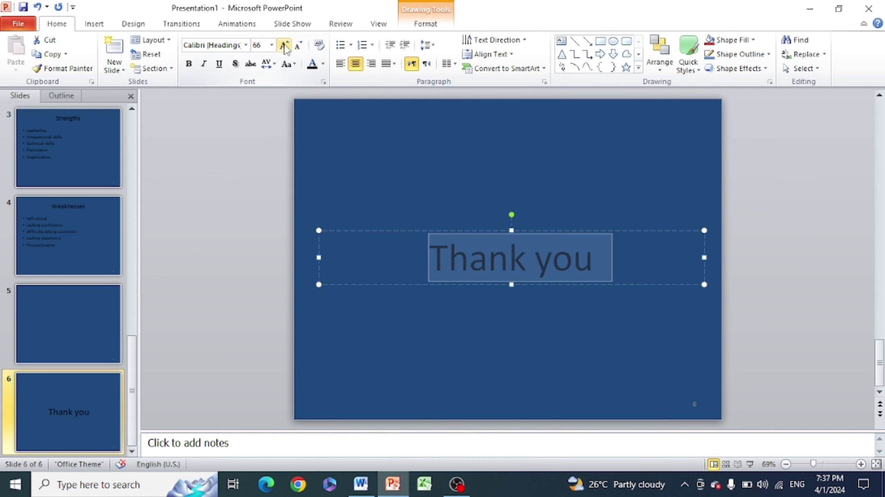
click(285, 45)
click(285, 45)
click(285, 46)
click(285, 46)
click(284, 45)
click(285, 46)
click(284, 45)
click(284, 46)
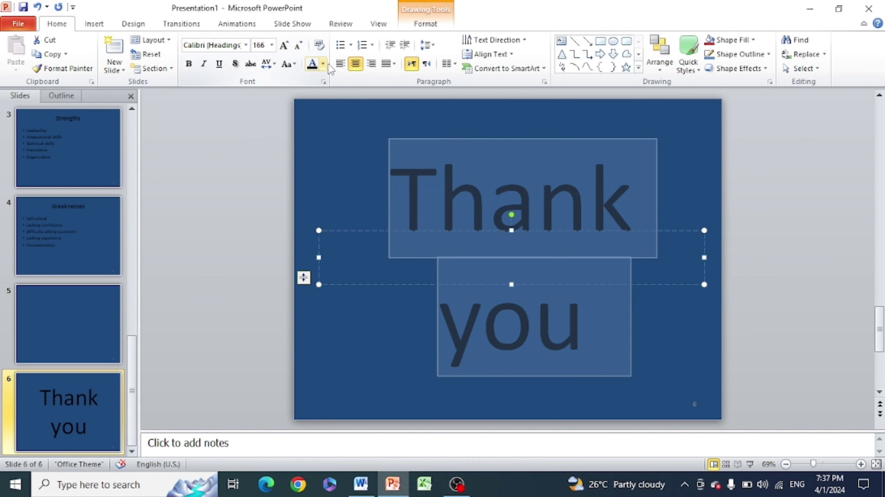
click(299, 45)
click(298, 45)
click(298, 45)
click(299, 45)
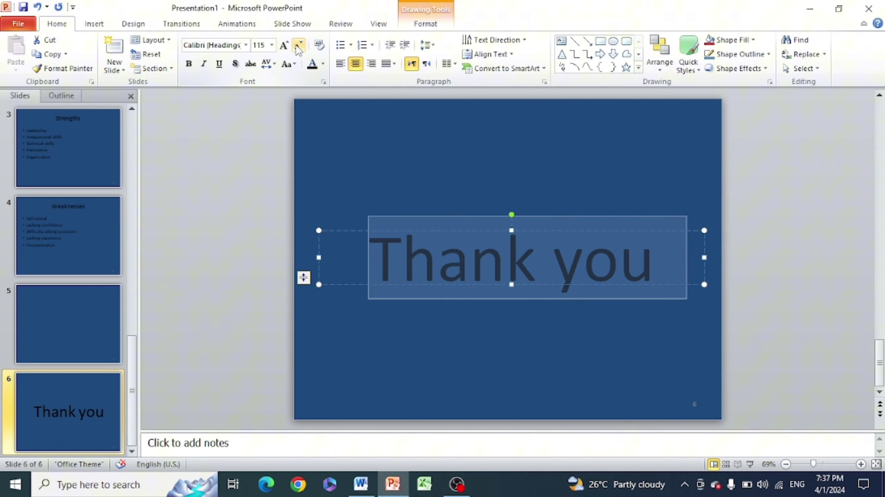
click(478, 175)
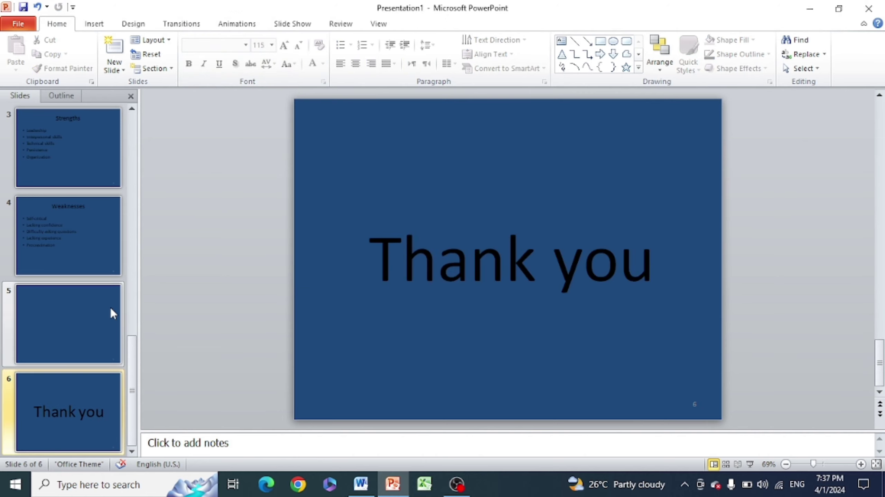
Flip between the blank slide 5 and the Thank you slide, ending on slide 5
click(71, 316)
click(75, 413)
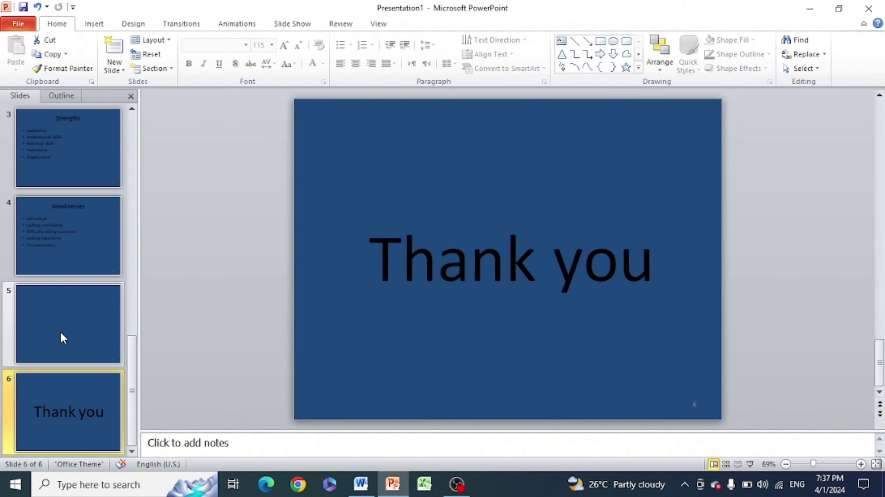
click(61, 337)
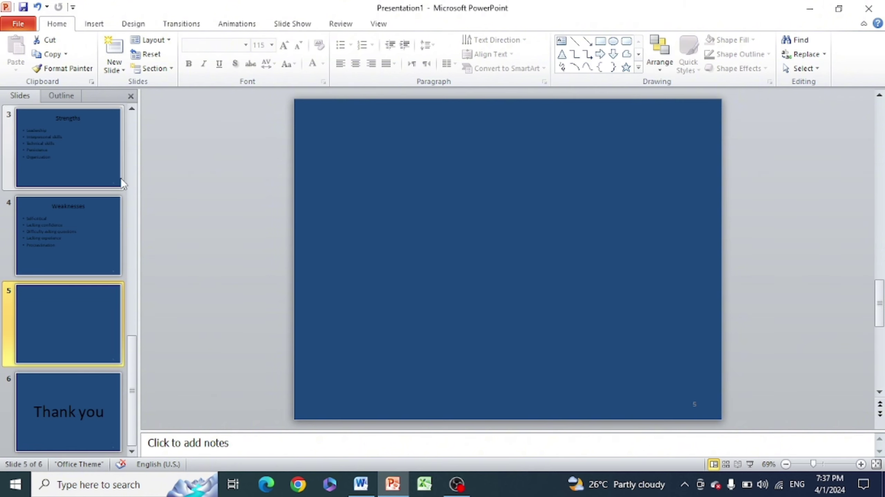
Delete the blank slide 5, then mark item 6 about Grayscale in the Word assignment
right_click(67, 308)
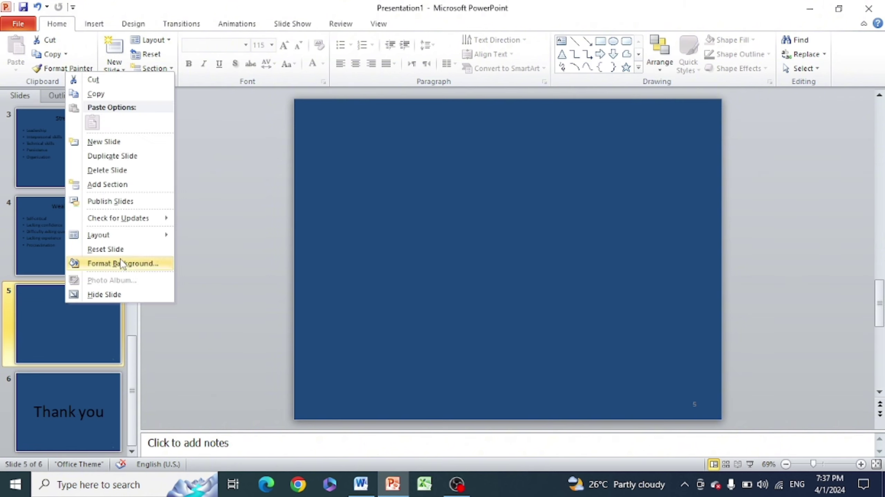
click(135, 171)
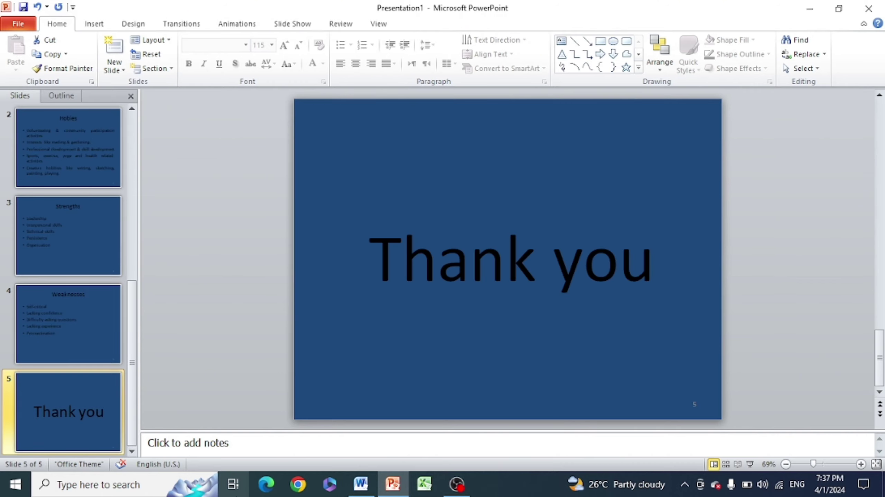
click(361, 484)
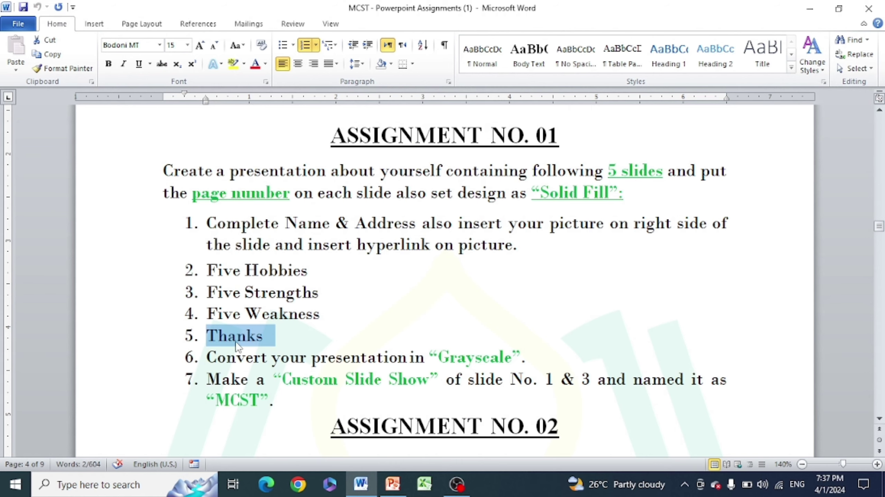
click(237, 336)
drag(217, 357, 512, 358)
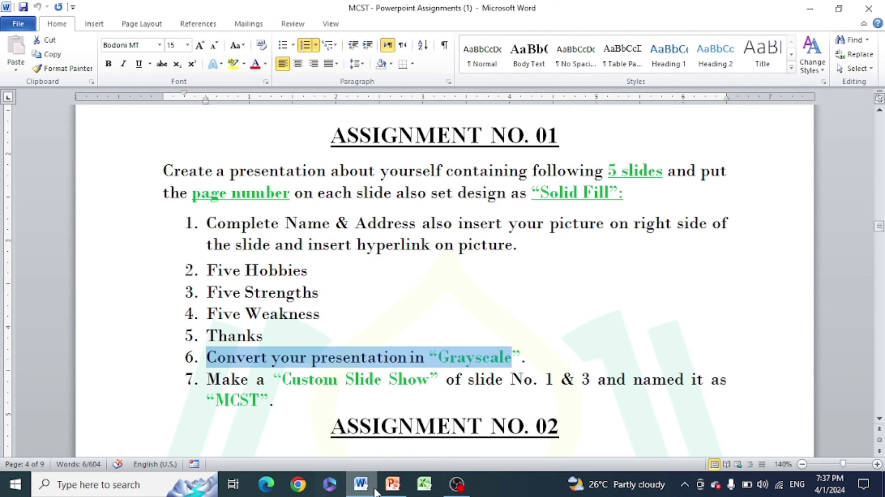
click(392, 484)
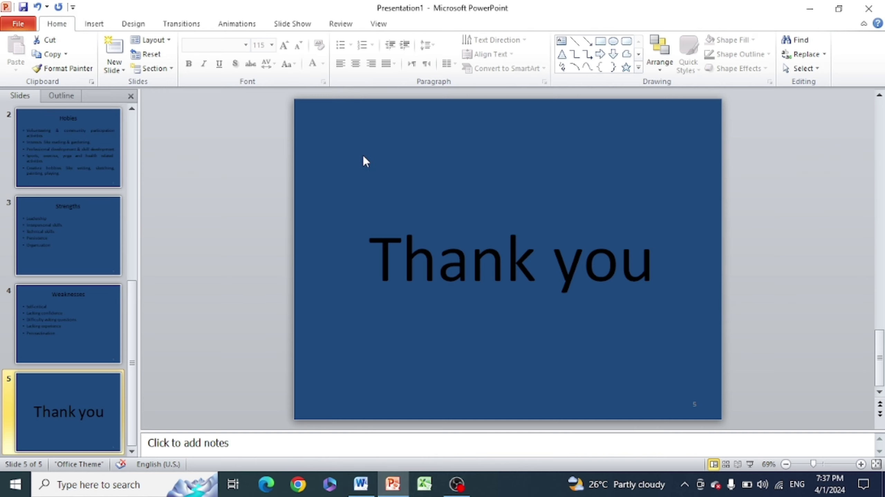
Switch the presentation to Grayscale from the View tab, toggling back to colour once
click(379, 24)
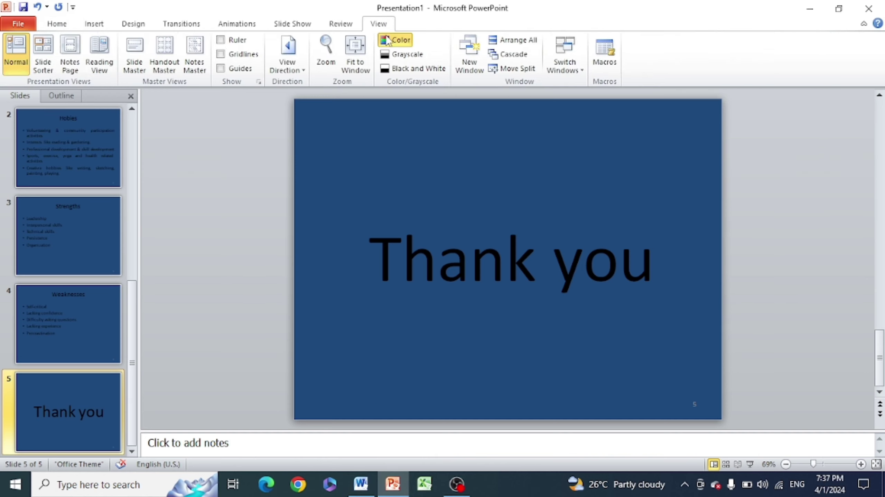
click(414, 55)
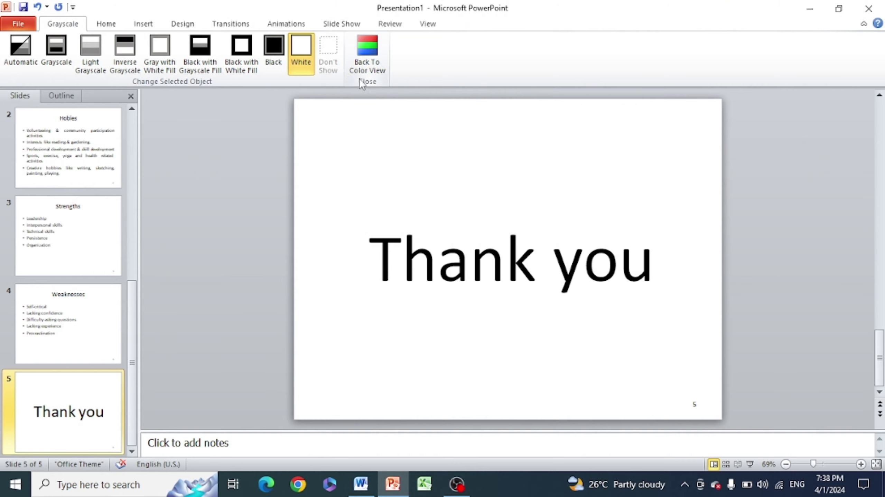
click(362, 55)
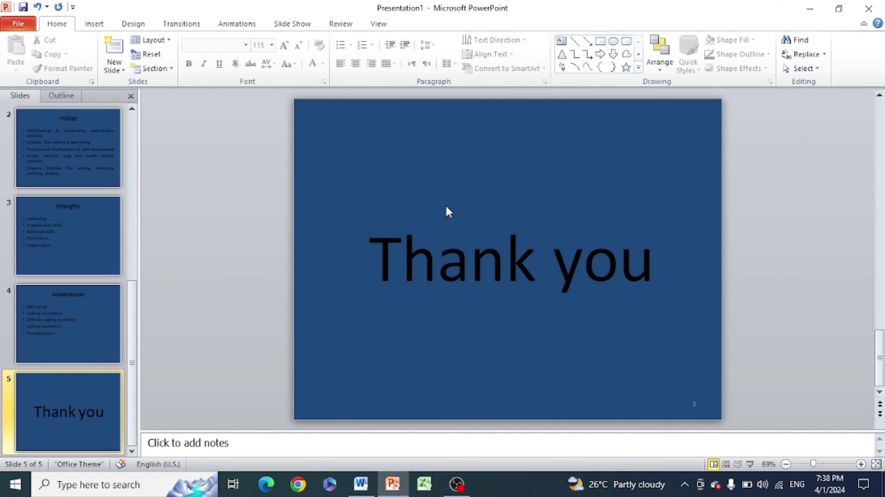
click(379, 23)
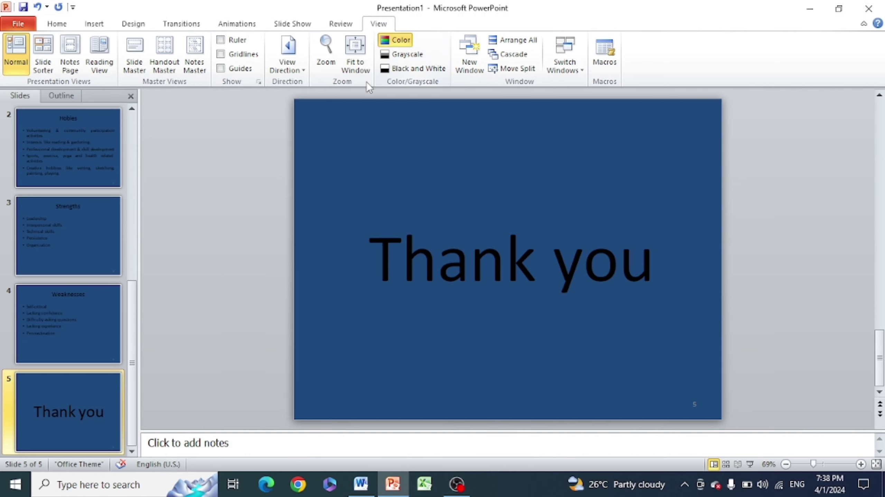
click(407, 54)
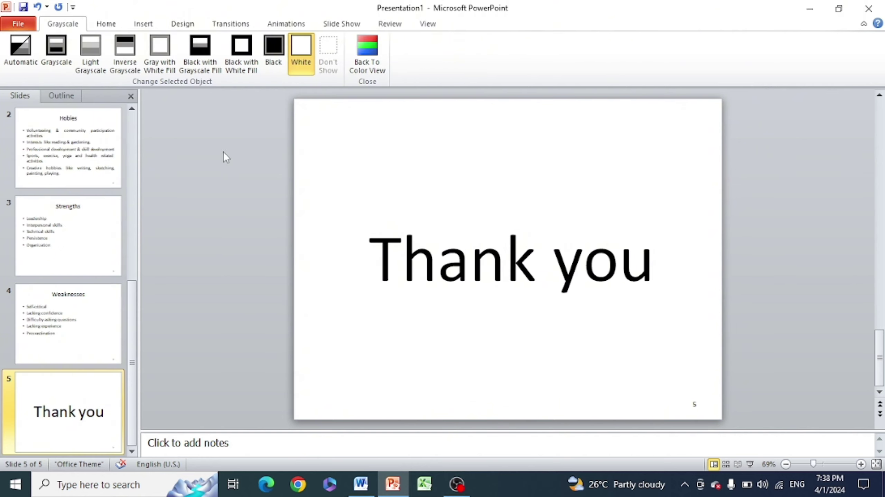
Clear the item 6 selection in the Word assignment and return to the grayscale presentation
click(361, 484)
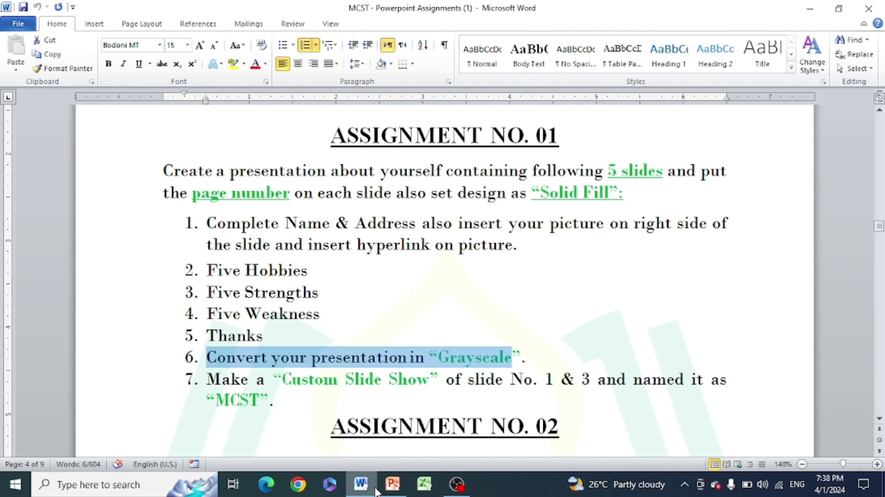
click(237, 392)
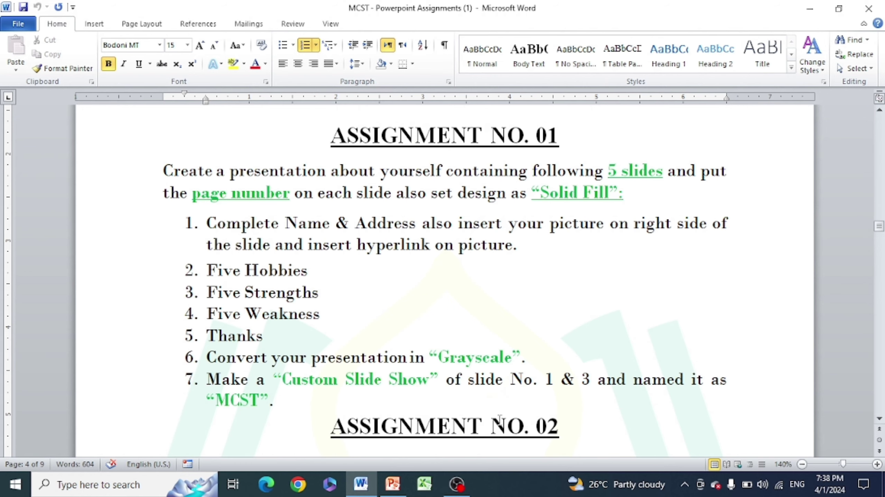
click(392, 484)
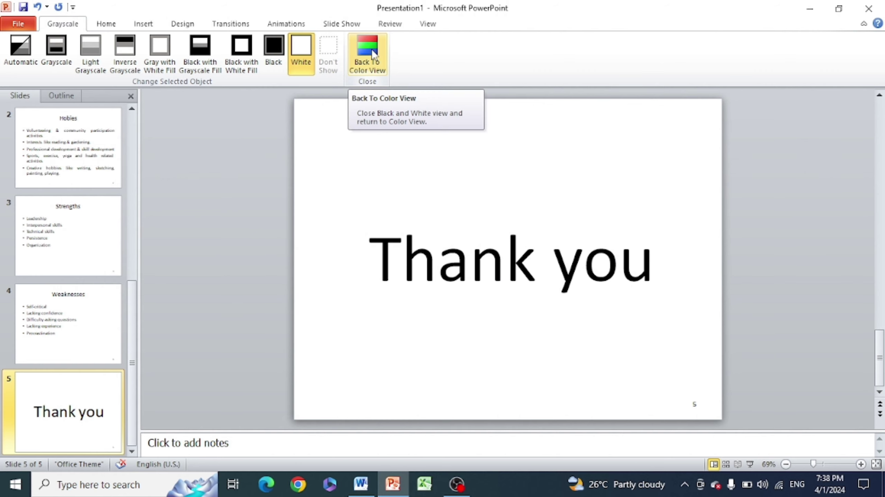
Select slide 1 in the slide thumbnail pane
click(63, 131)
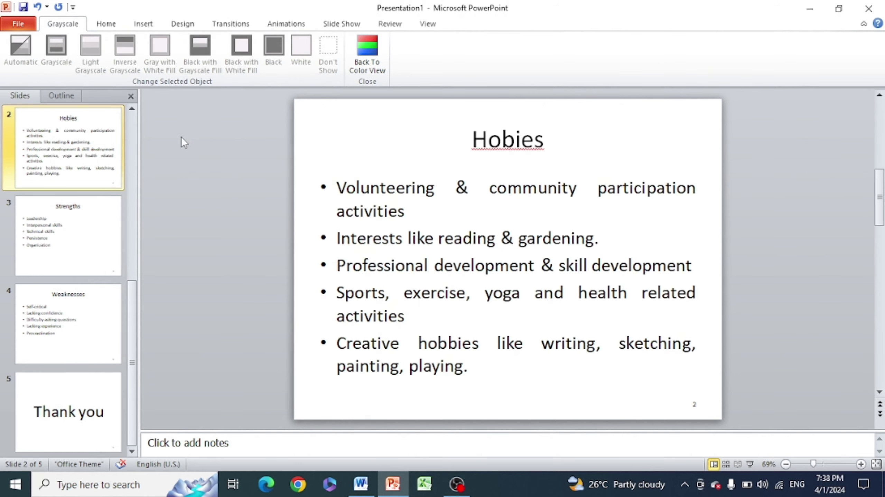
click(129, 229)
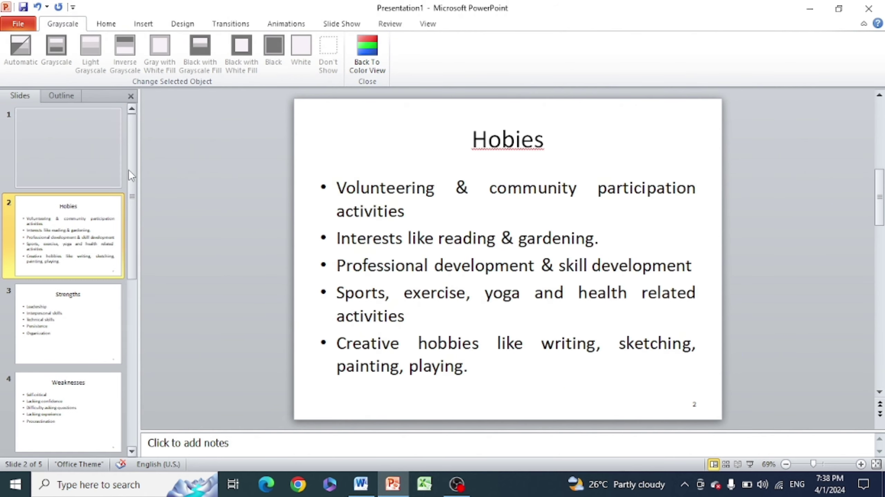
click(115, 146)
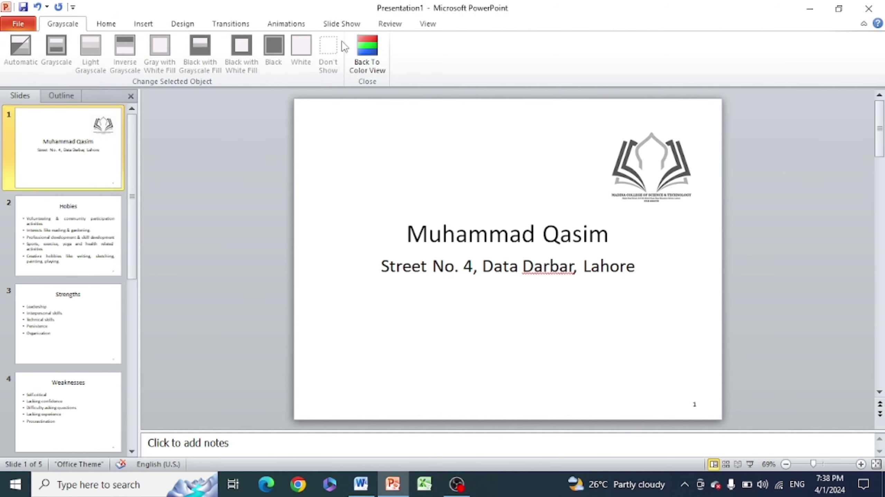
Start a new custom show from Custom Shows, then check the requirements in the Word assignment
click(355, 27)
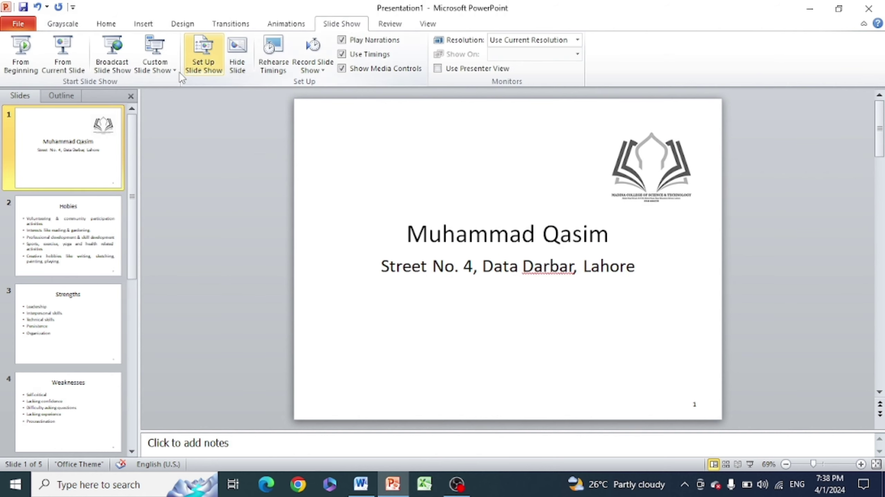
click(162, 71)
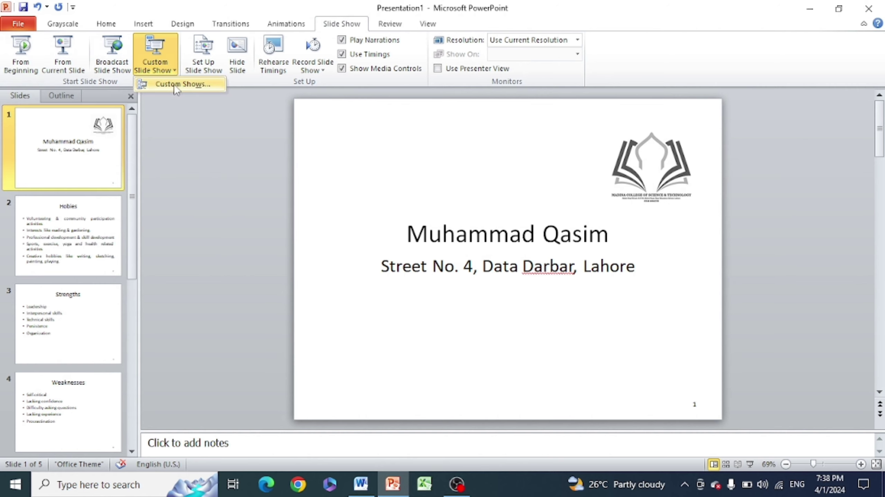
click(200, 86)
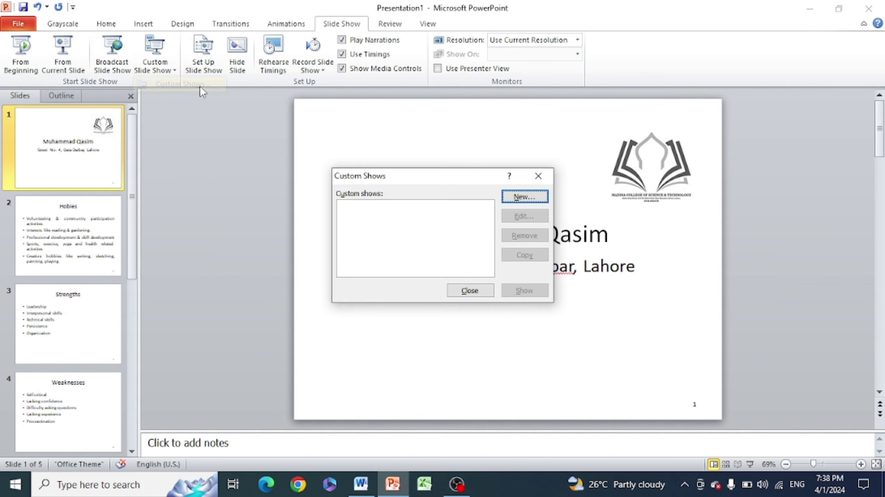
click(529, 196)
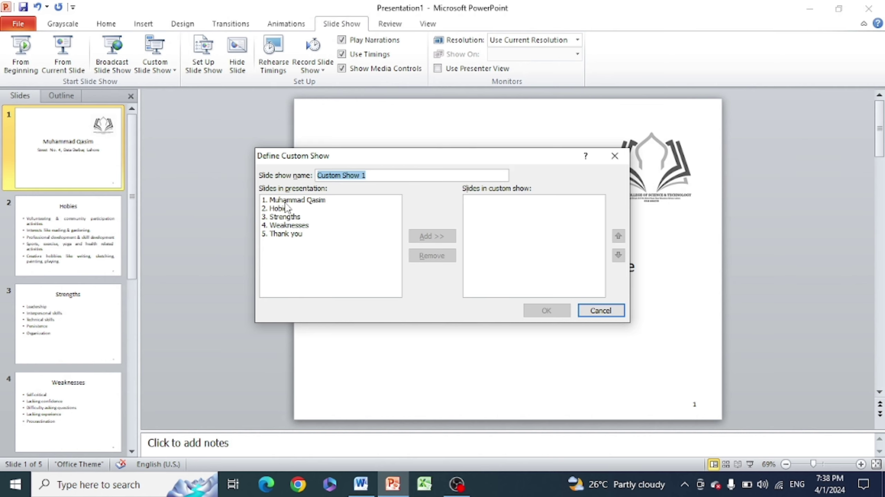
click(369, 480)
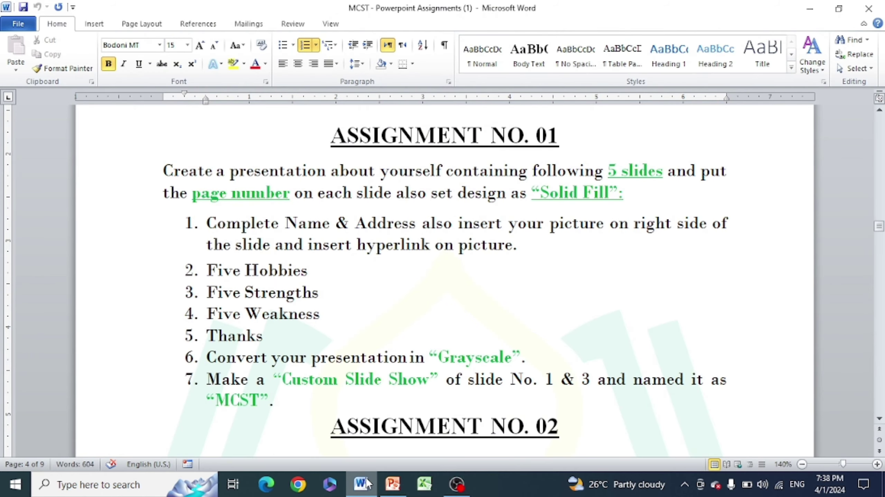
Go back to PowerPoint's Define Custom Show dialog listing all five slides
click(370, 482)
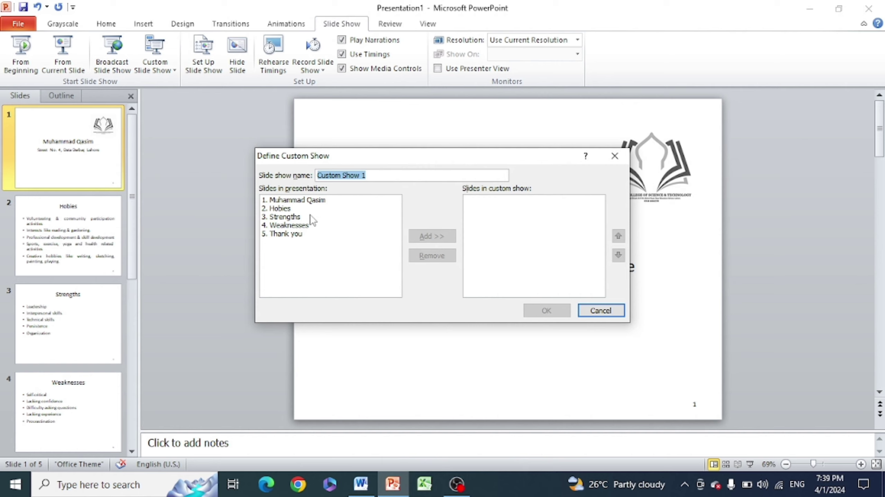
Add slide 1 and slide 3 (Strengths) to a custom show named 'MCST', then close Custom Shows
click(276, 201)
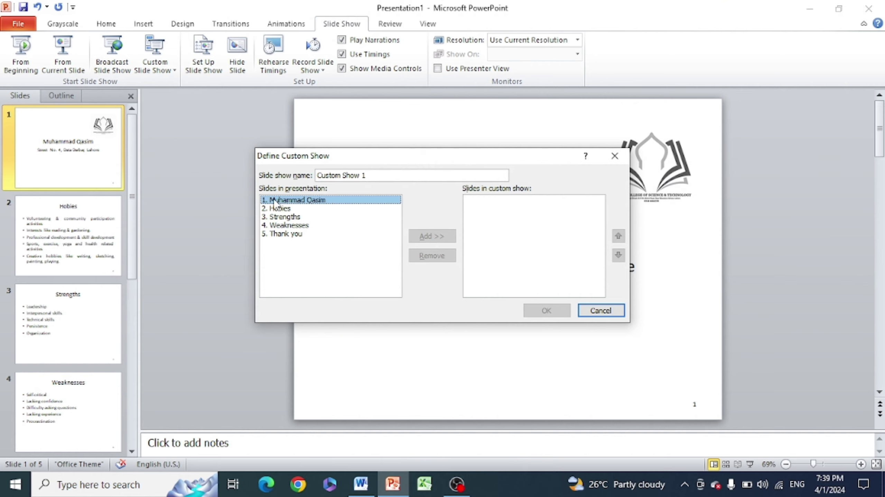
ctrl+click(286, 217)
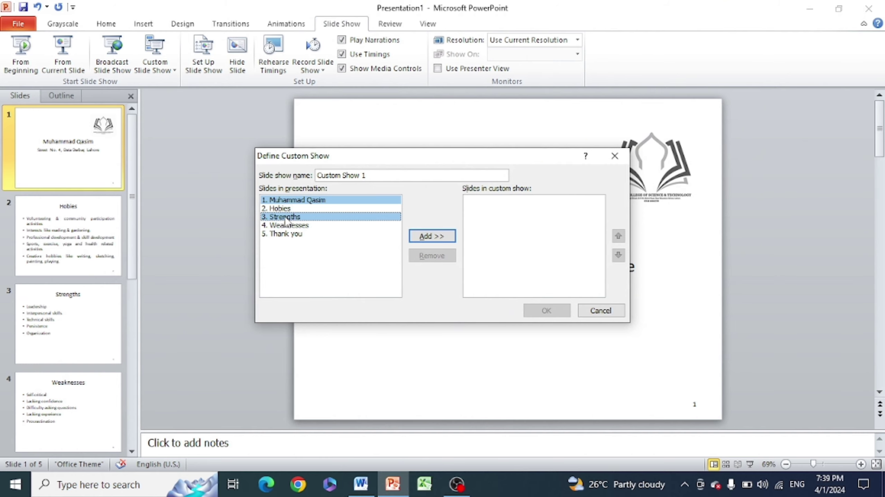
click(432, 236)
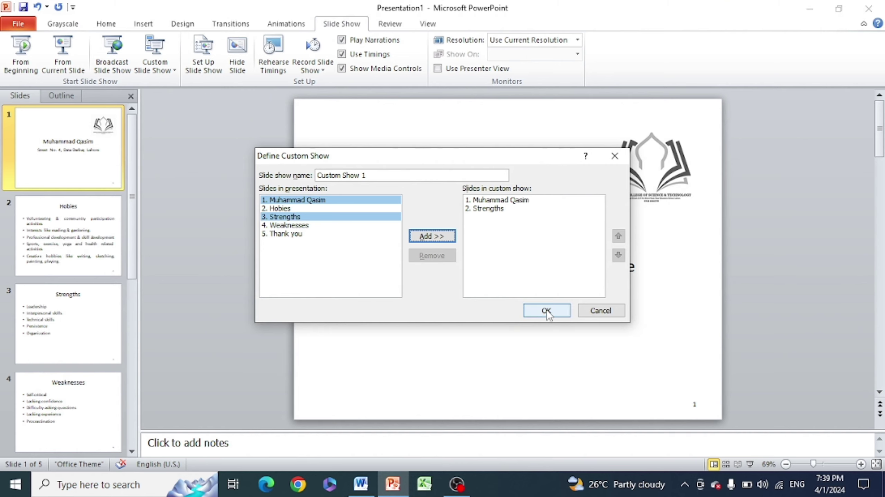
click(355, 176)
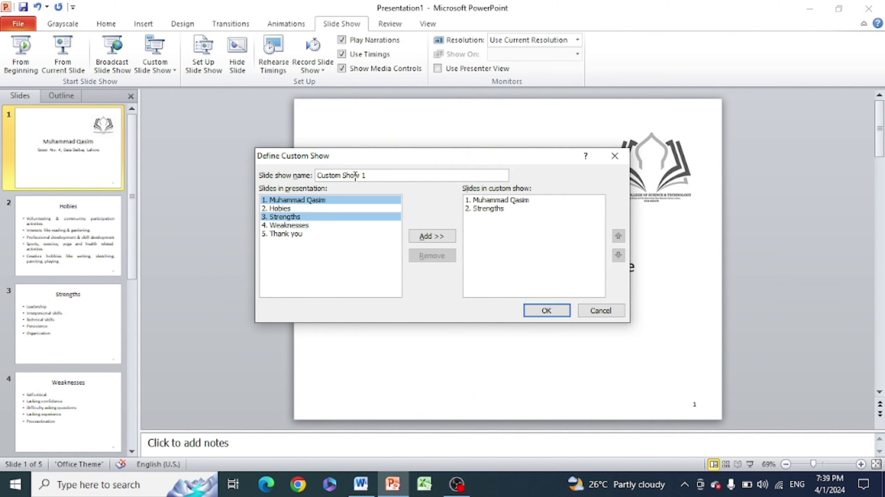
drag(365, 176, 300, 180)
text(M)
text(CST)
click(548, 311)
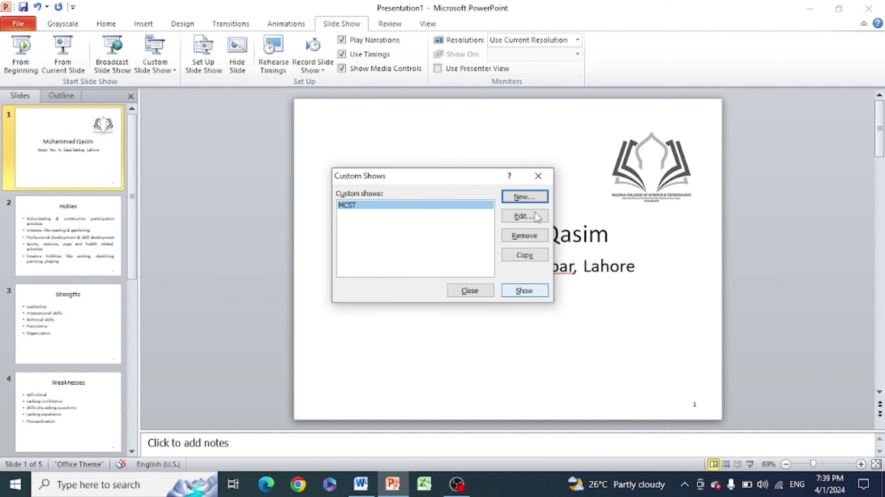
click(539, 176)
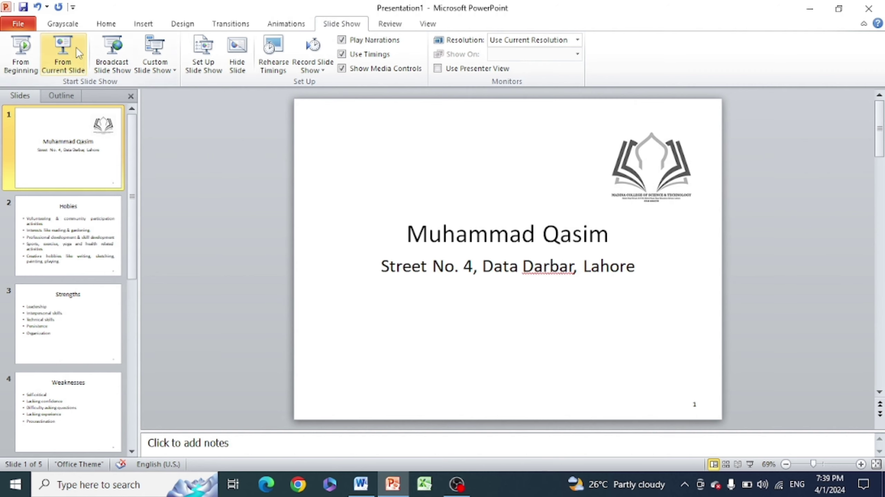
Play the full slide show from the beginning with F5 and step through the slides
click(174, 68)
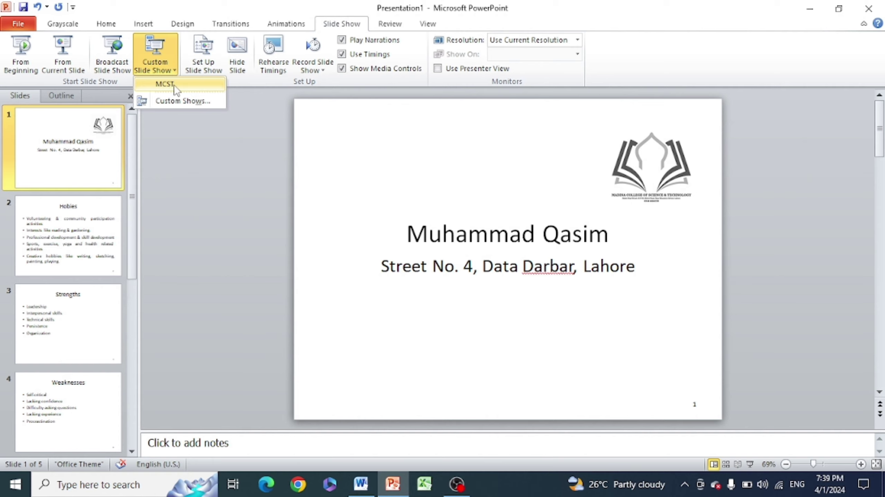
click(258, 215)
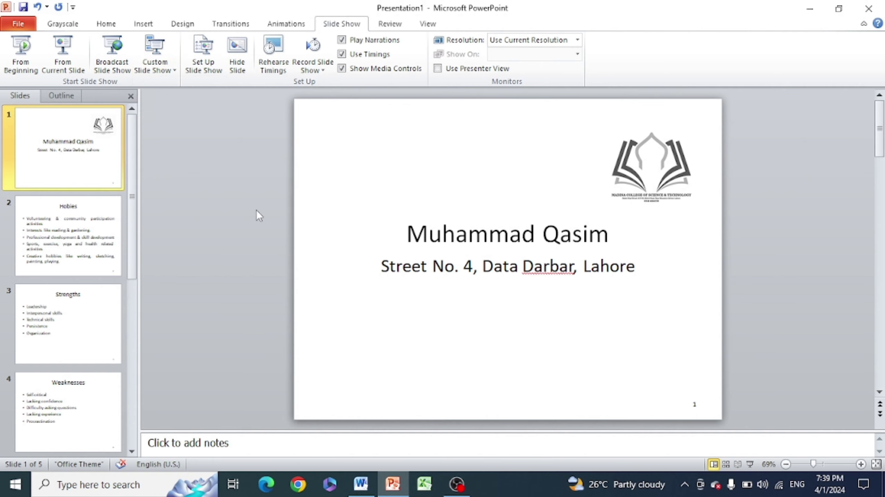
key(F5)
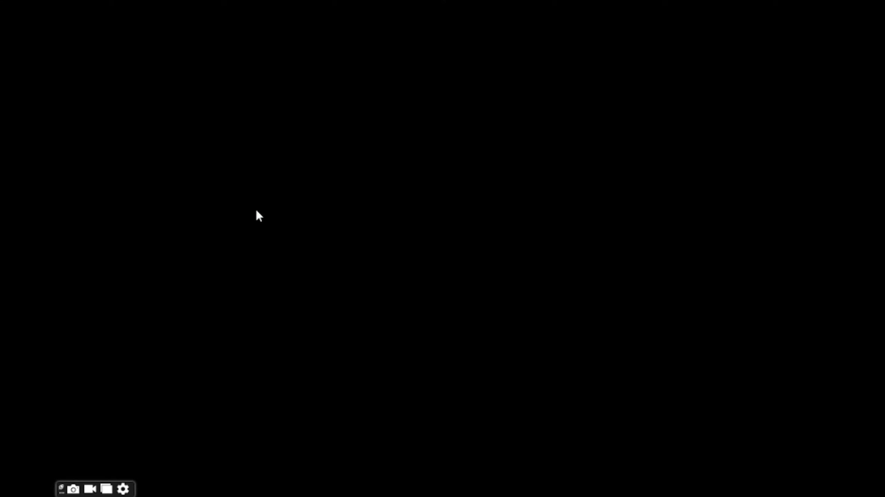
key(Right)
key(Right)
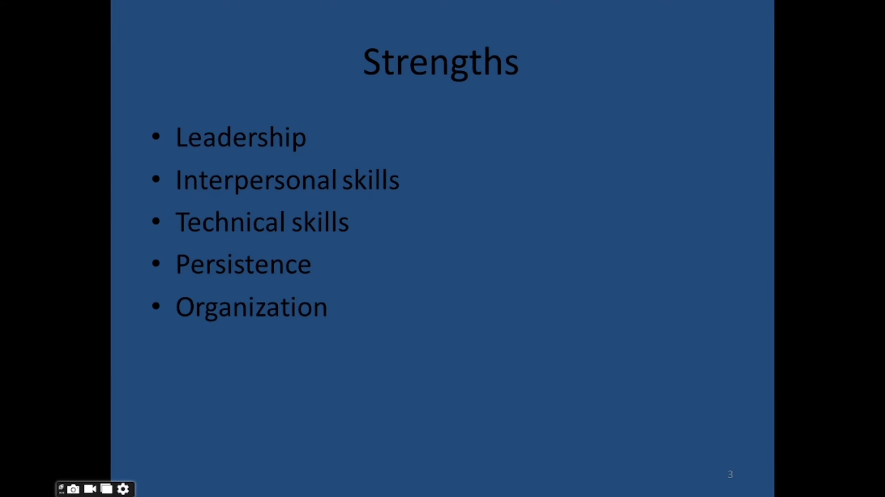
key(Right)
key(Right)
key(Right)
key(Right)
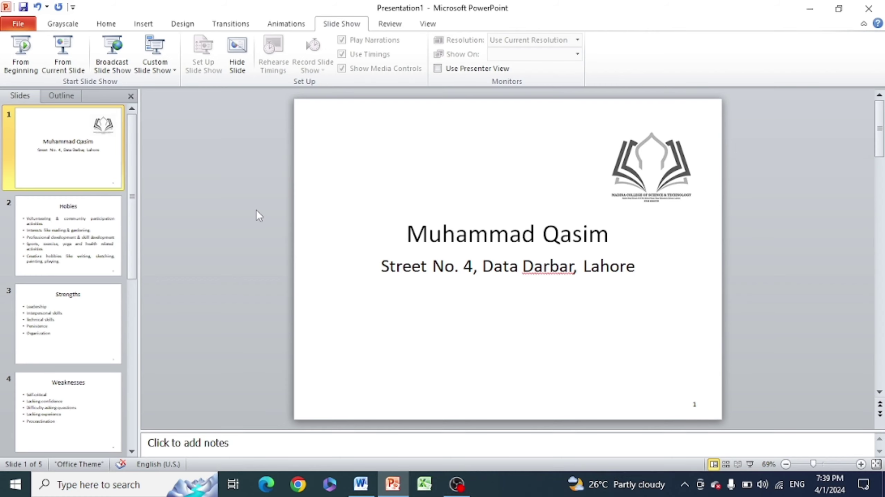
Play the MCST custom show to its end, then return to the Word assignment
click(173, 71)
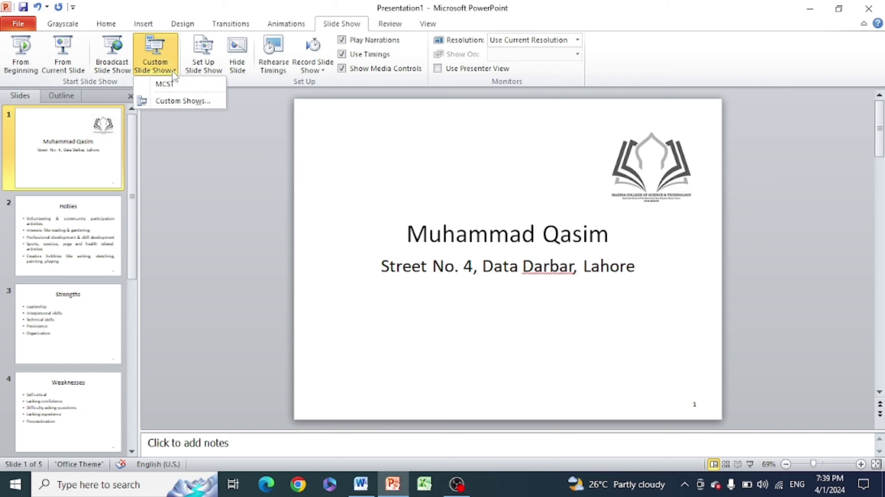
click(172, 83)
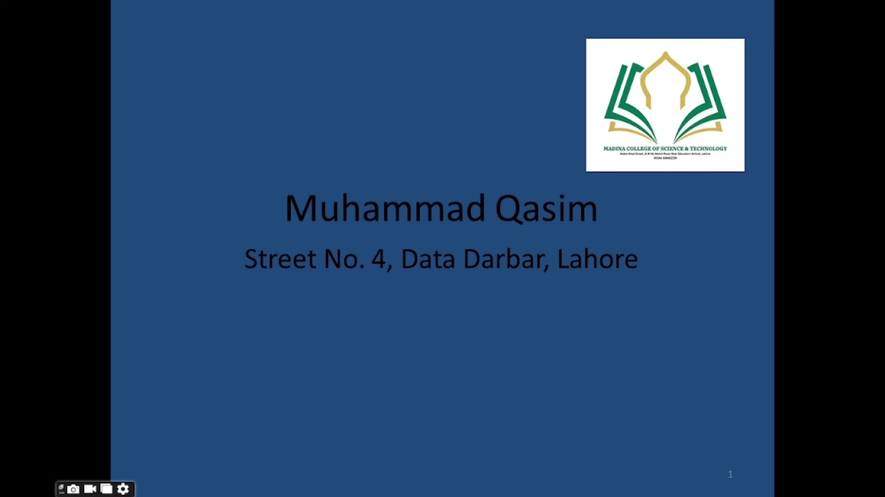
key(Right)
key(Right)
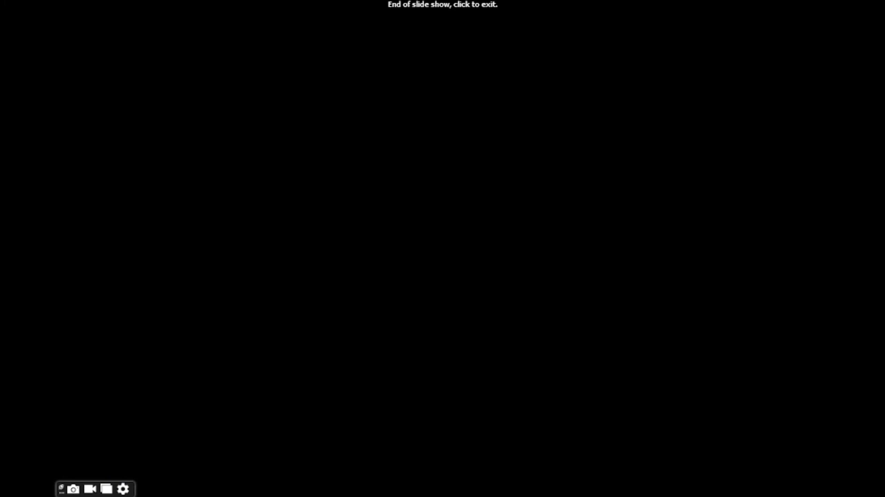
key(Right)
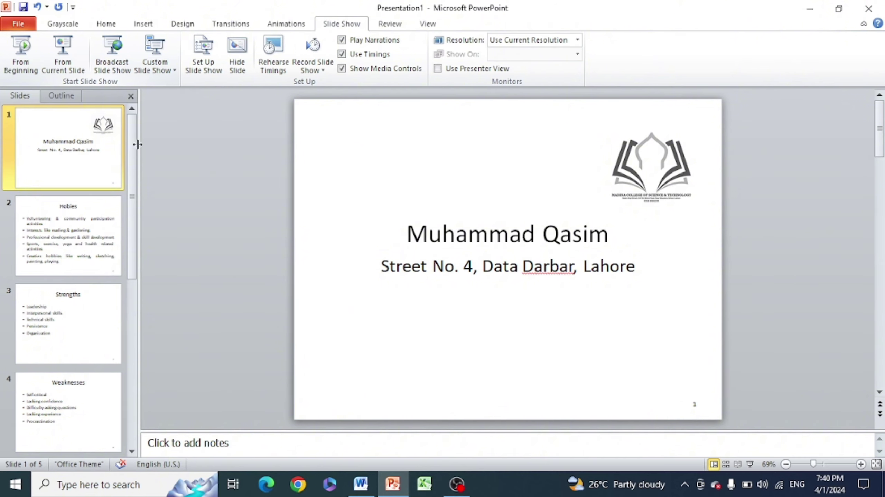
click(359, 483)
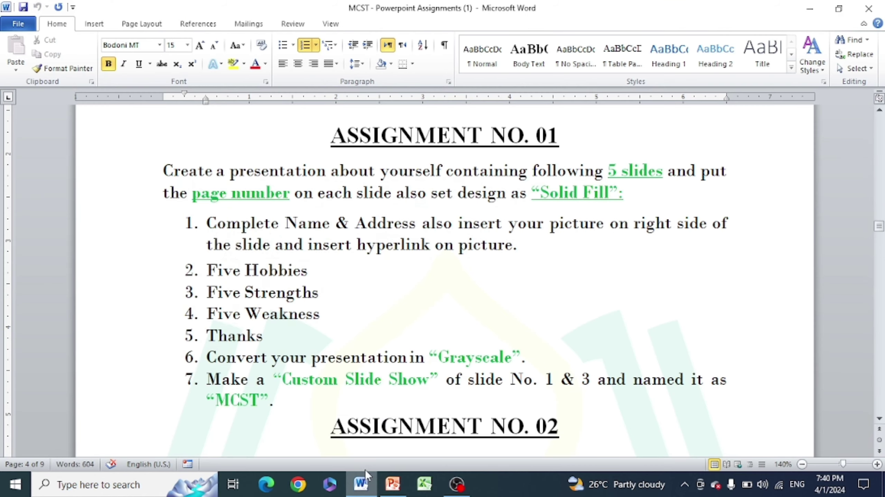